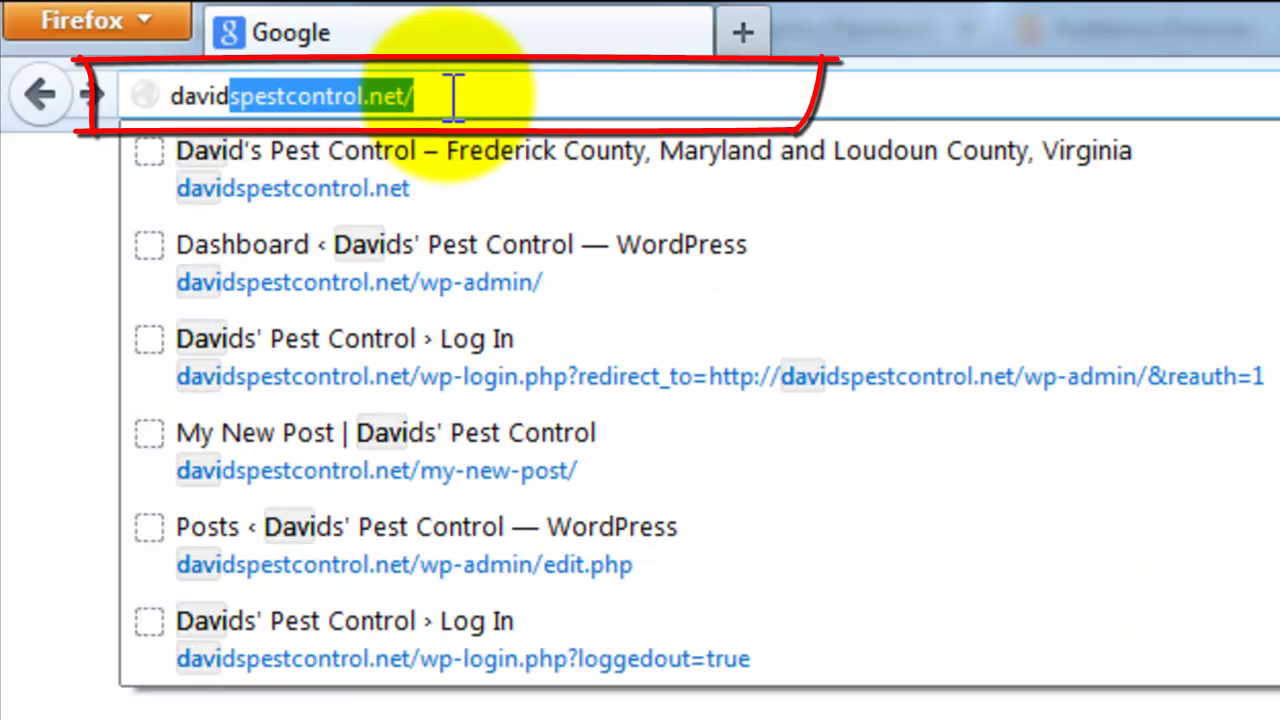
Step: Go to the site's WordPress admin page at davidspestcontrol.net/wp-admin/
{"action": "type", "text": "s"}
{"action": "key", "text": "Down"}
{"action": "key", "text": "Down"}
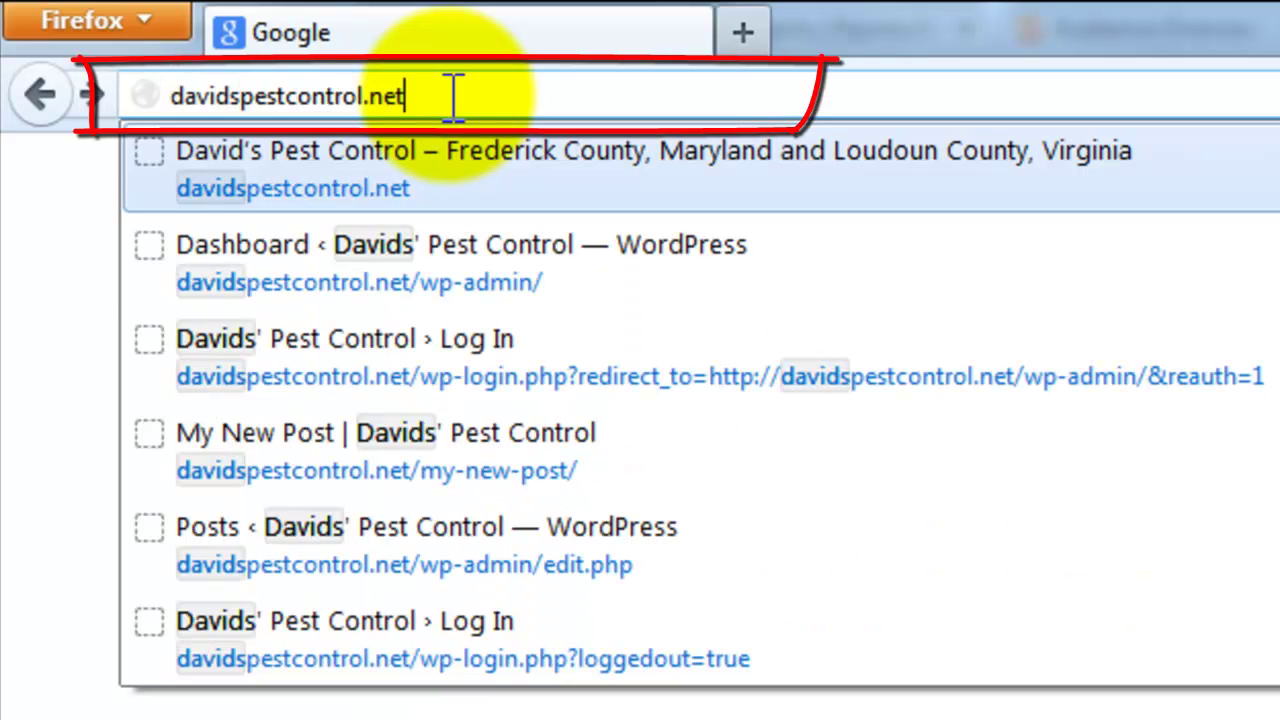
{"action": "key", "text": "Return"}
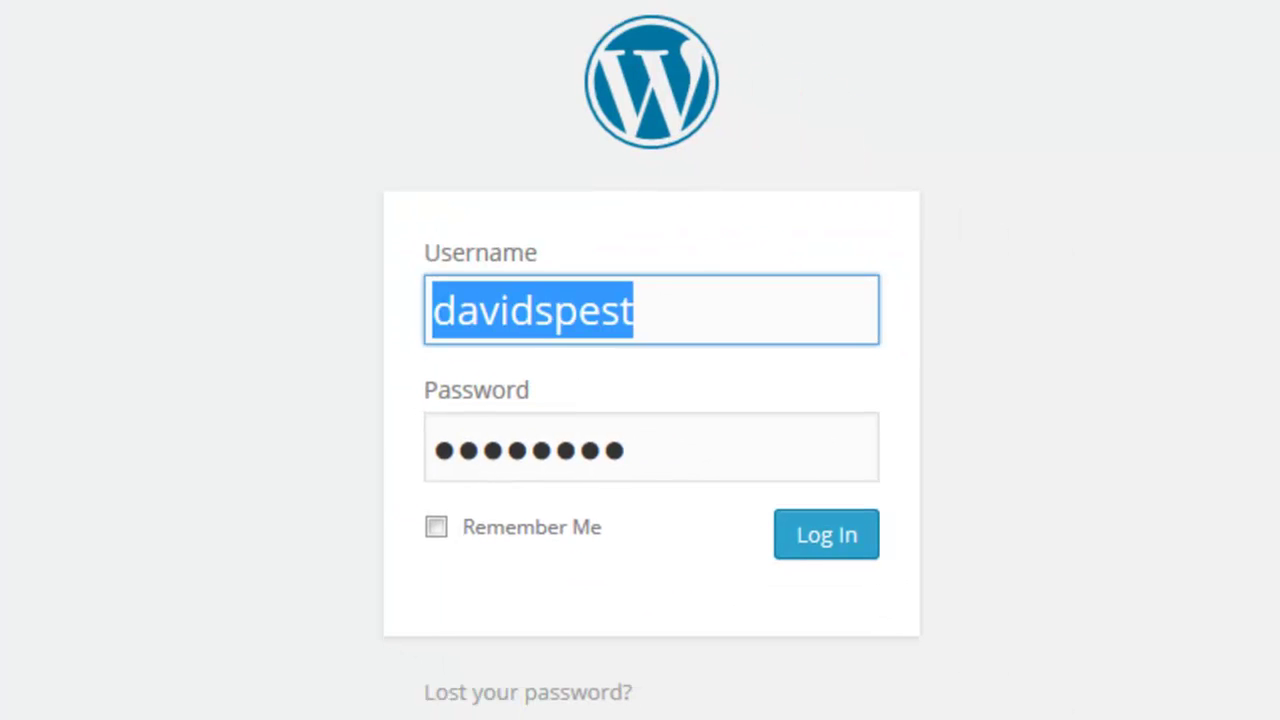
Step: Log in to WordPress with the prefilled username and password, with Remember Me enabled
{"action": "left_click", "coordinate": [600, 310]}
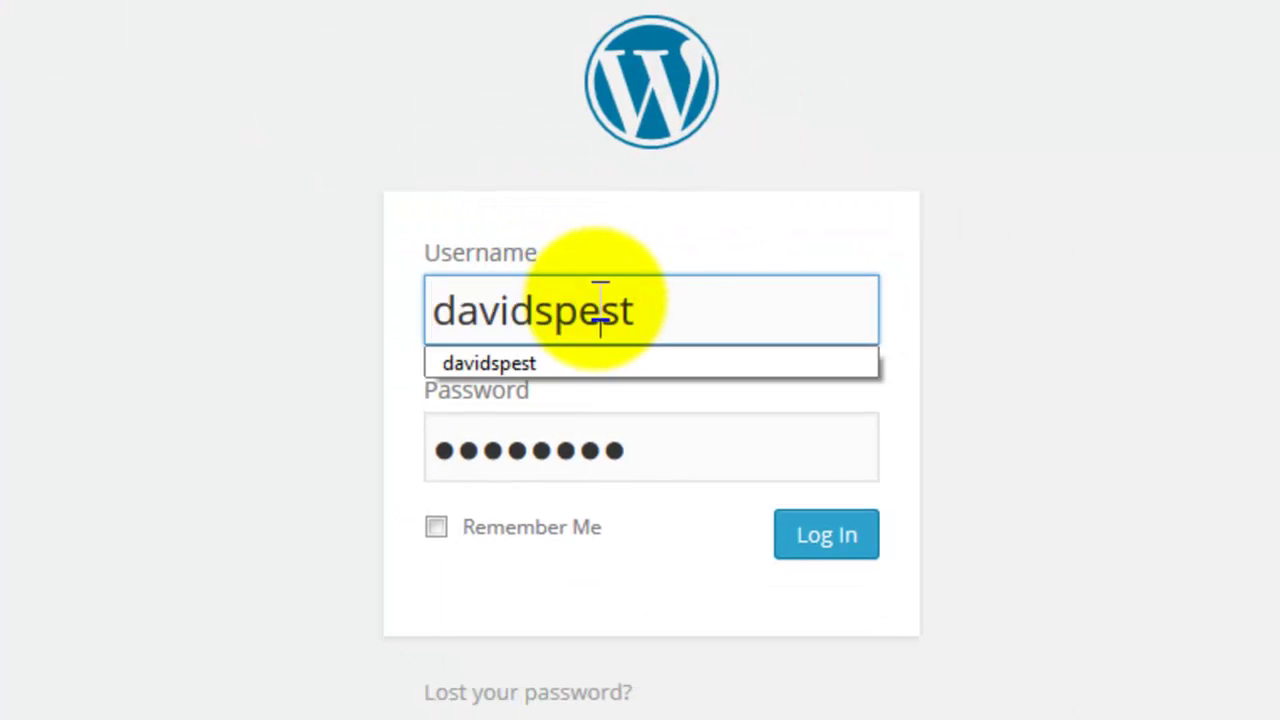
{"action": "left_click", "coordinate": [594, 449]}
{"action": "left_click", "coordinate": [440, 530]}
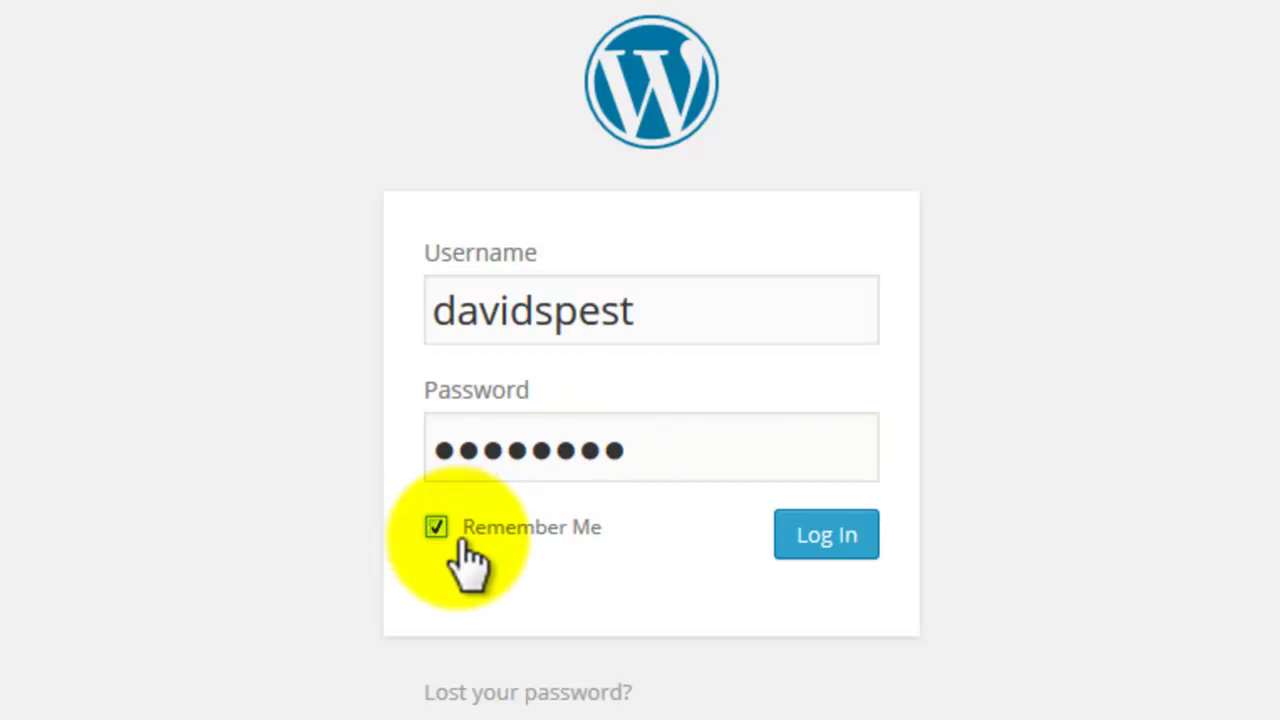
{"action": "left_click", "coordinate": [829, 535]}
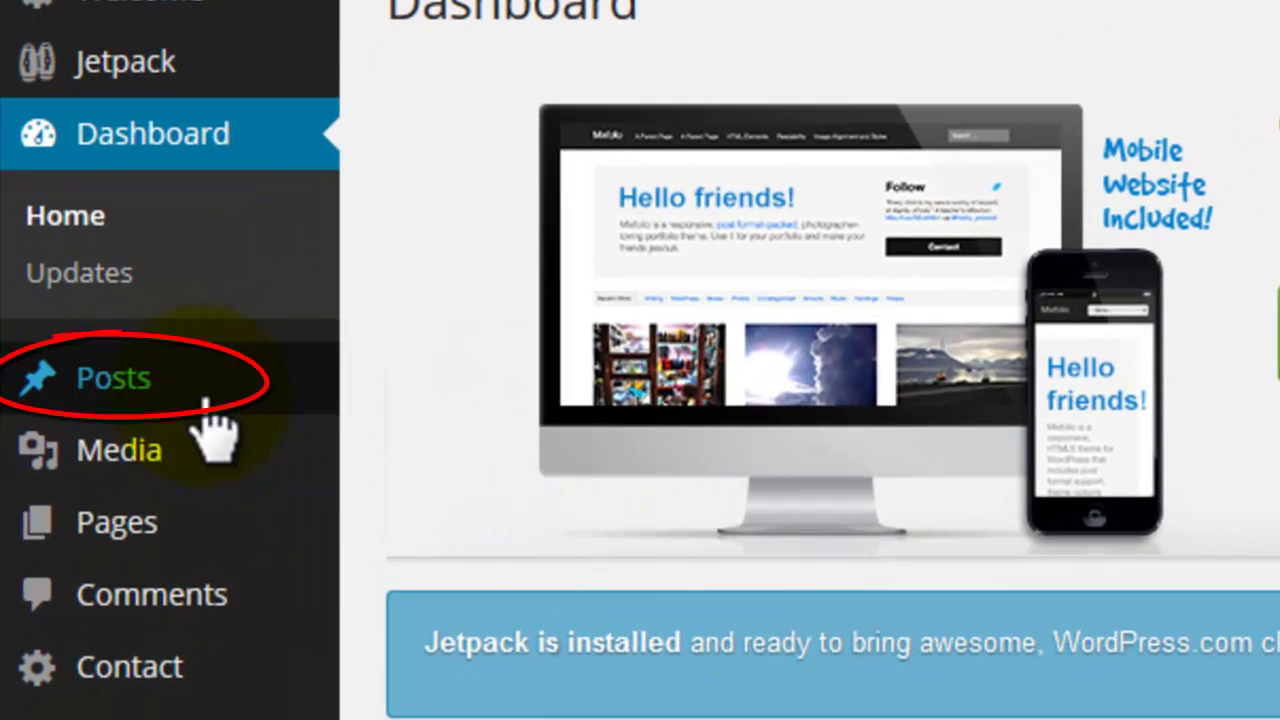
Step: Add a new post titled "My First Post" and place the cursor in its content area
{"action": "mouse_move", "coordinate": [113, 472]}
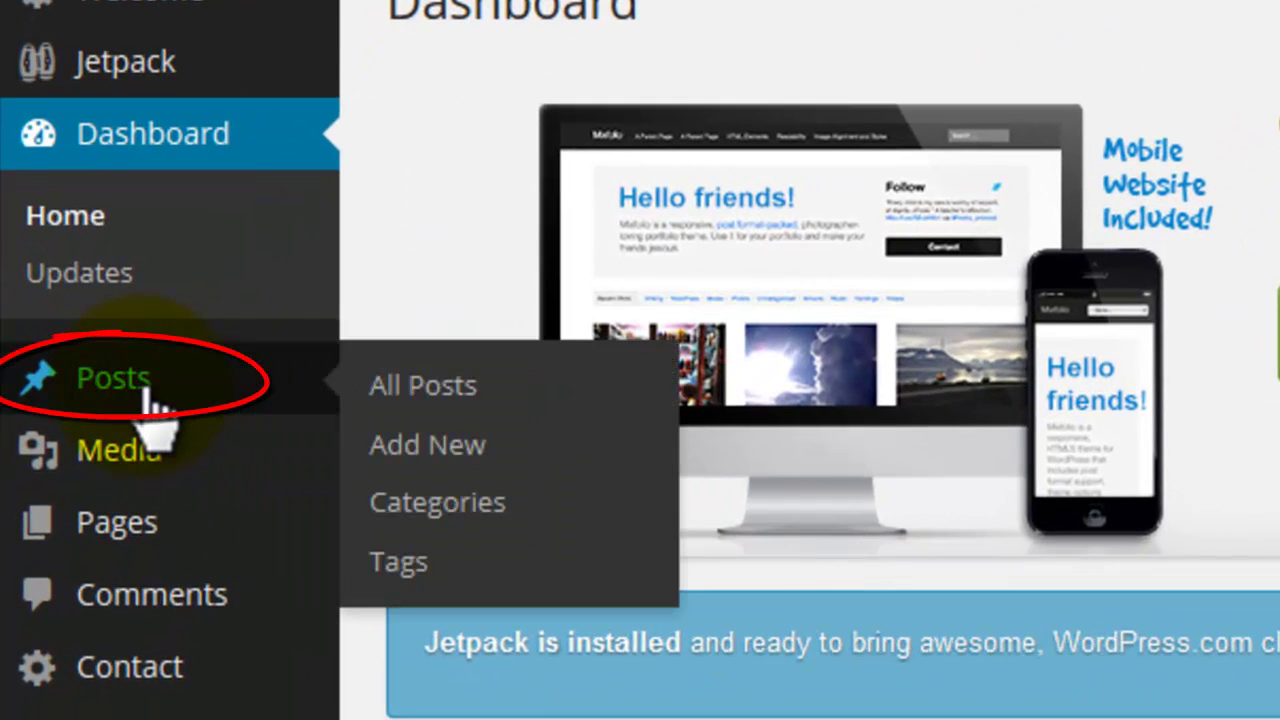
{"action": "left_click", "coordinate": [148, 392]}
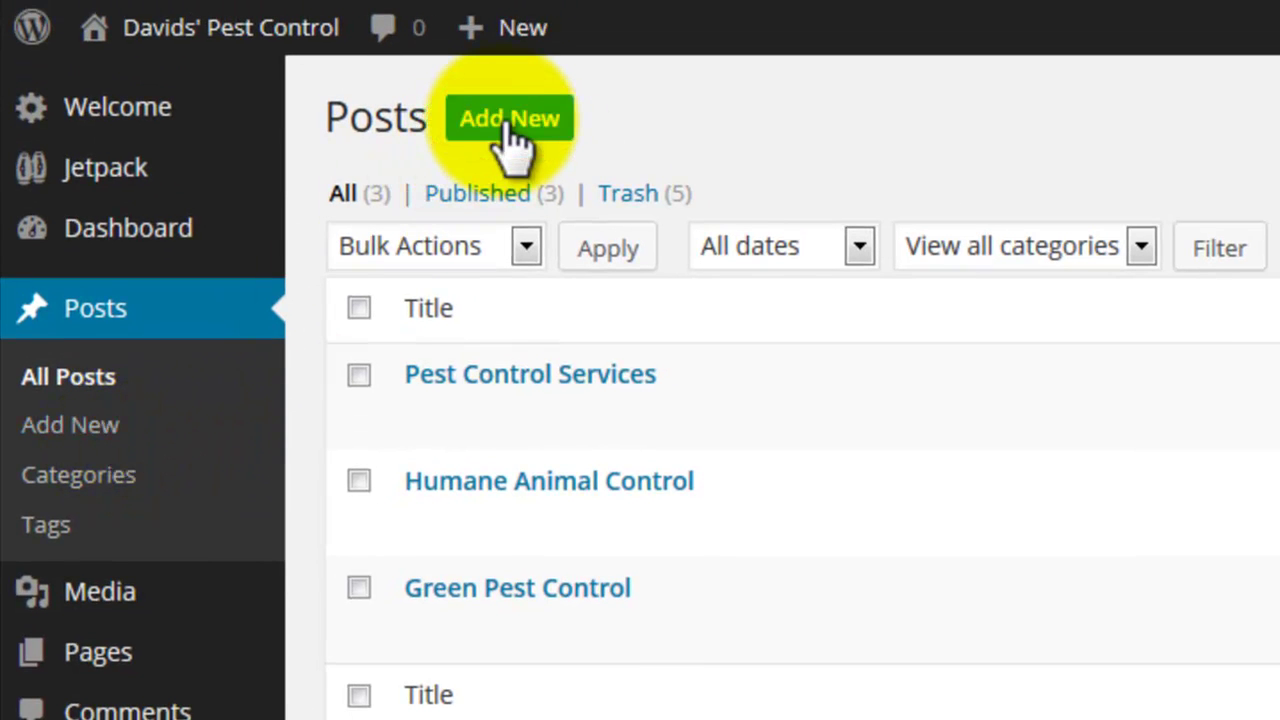
{"action": "left_click", "coordinate": [510, 125]}
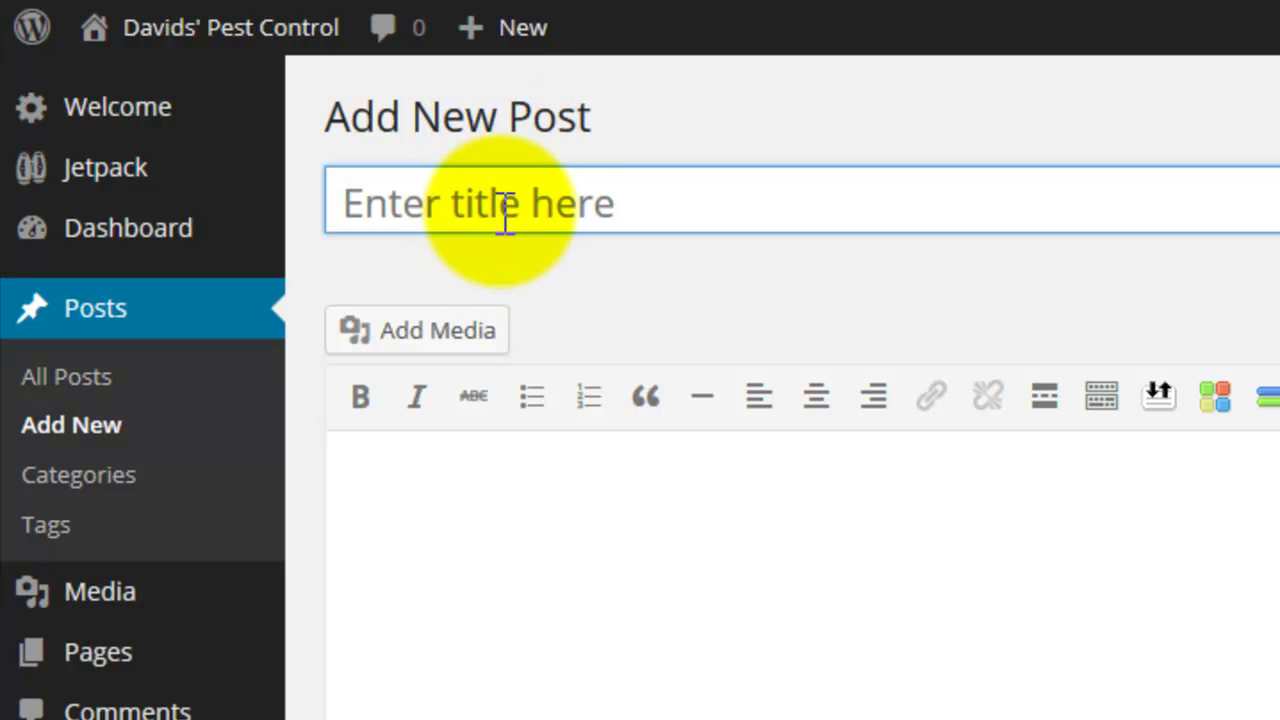
{"action": "type", "text": "My First Post"}
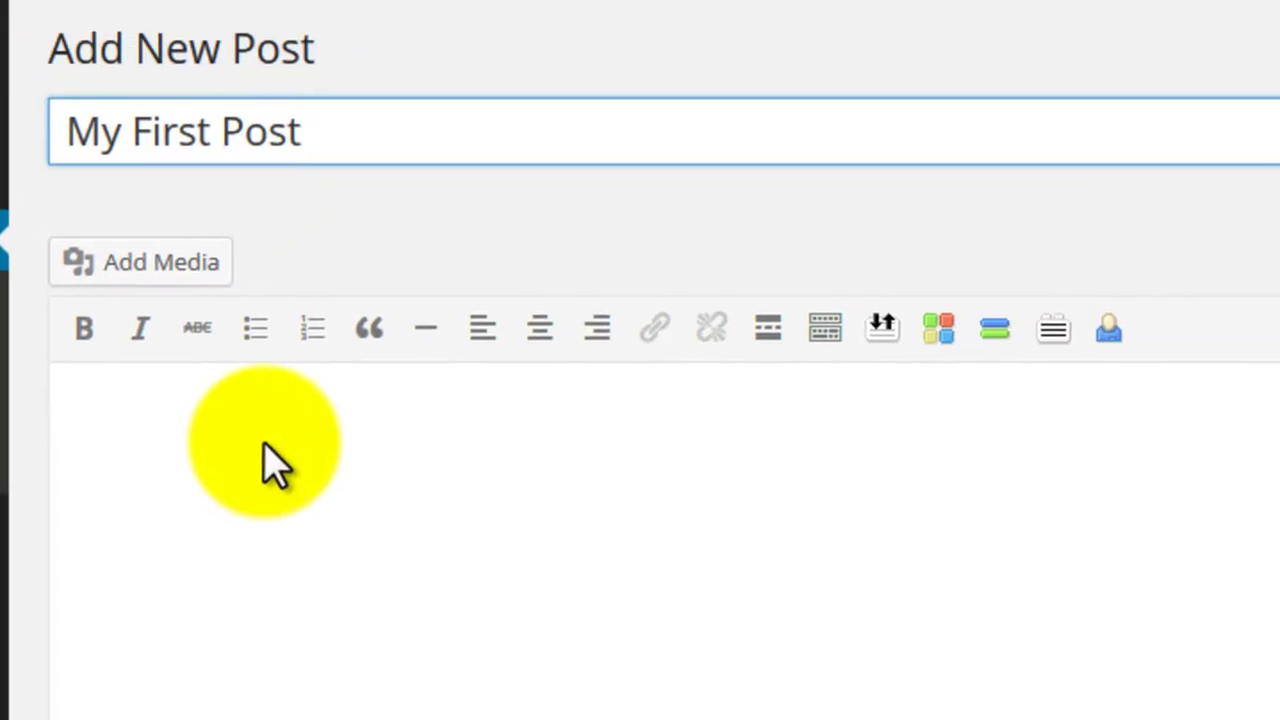
{"action": "left_click", "coordinate": [548, 529]}
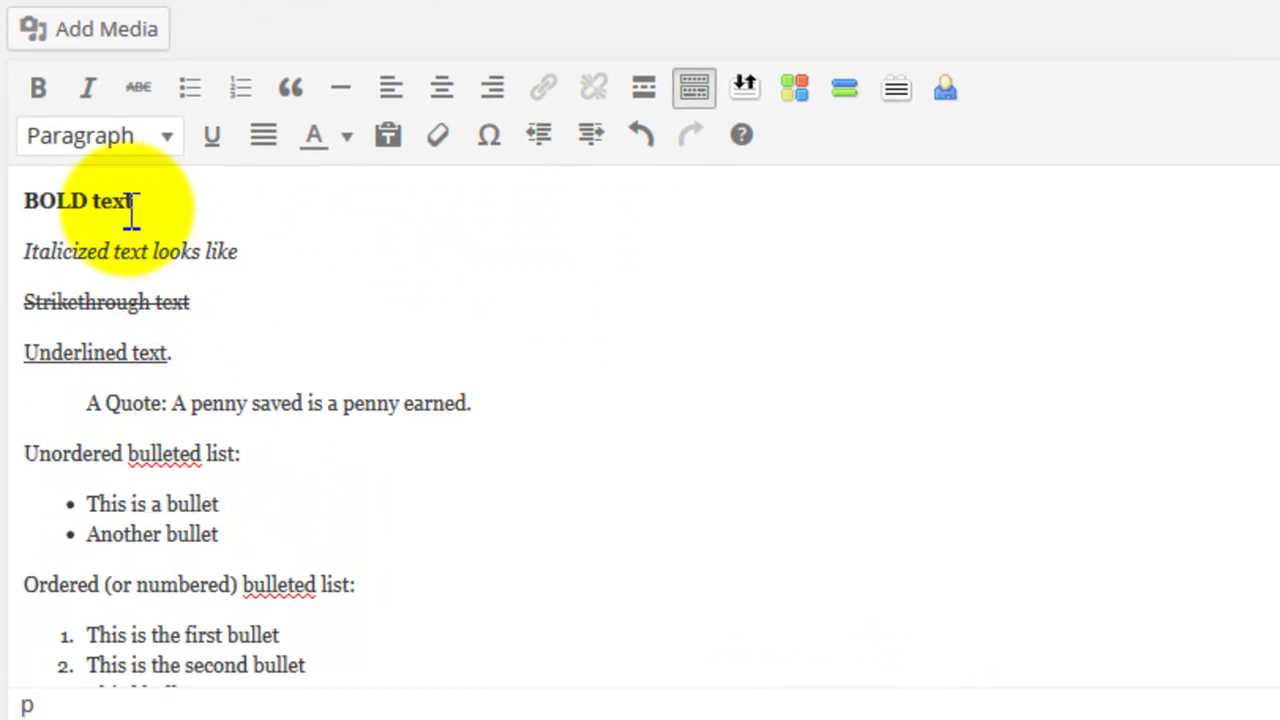
Step: Turn bold off and back on for the "BOLD text" line
{"action": "left_click", "coordinate": [144, 200]}
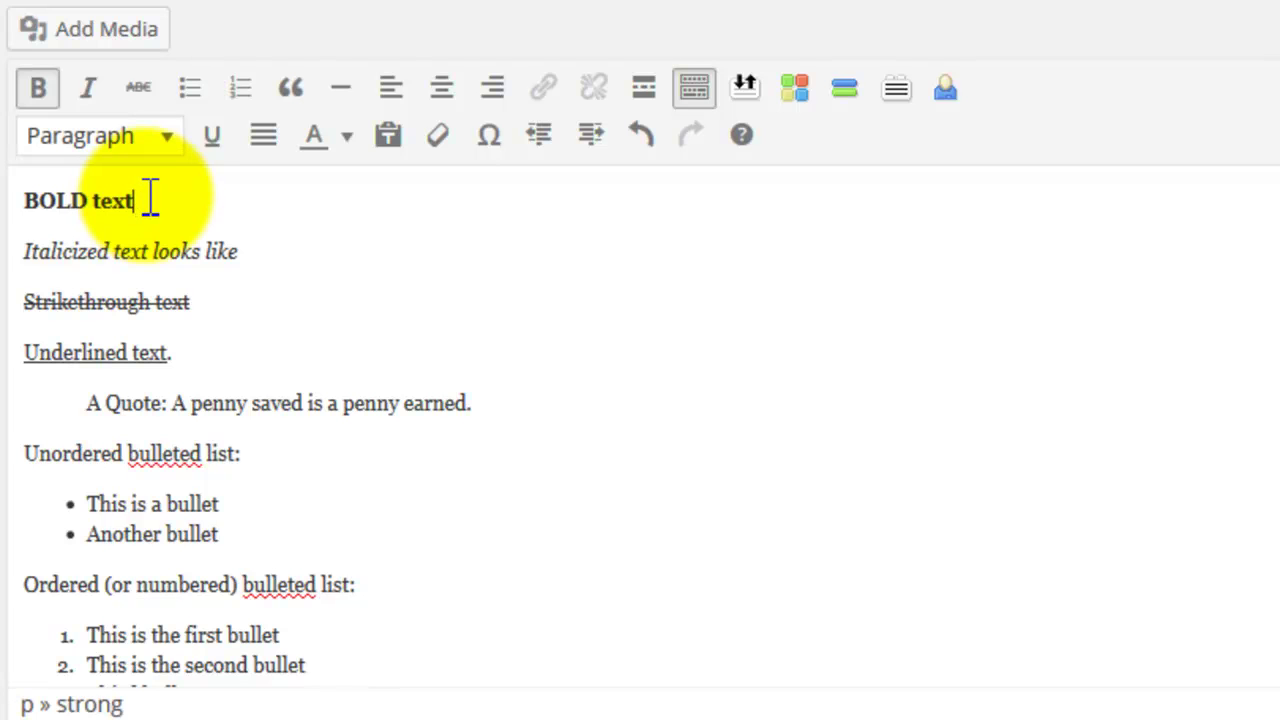
{"action": "left_click_drag", "start_coordinate": [144, 200], "coordinate": [8, 200]}
{"action": "left_click", "coordinate": [38, 88]}
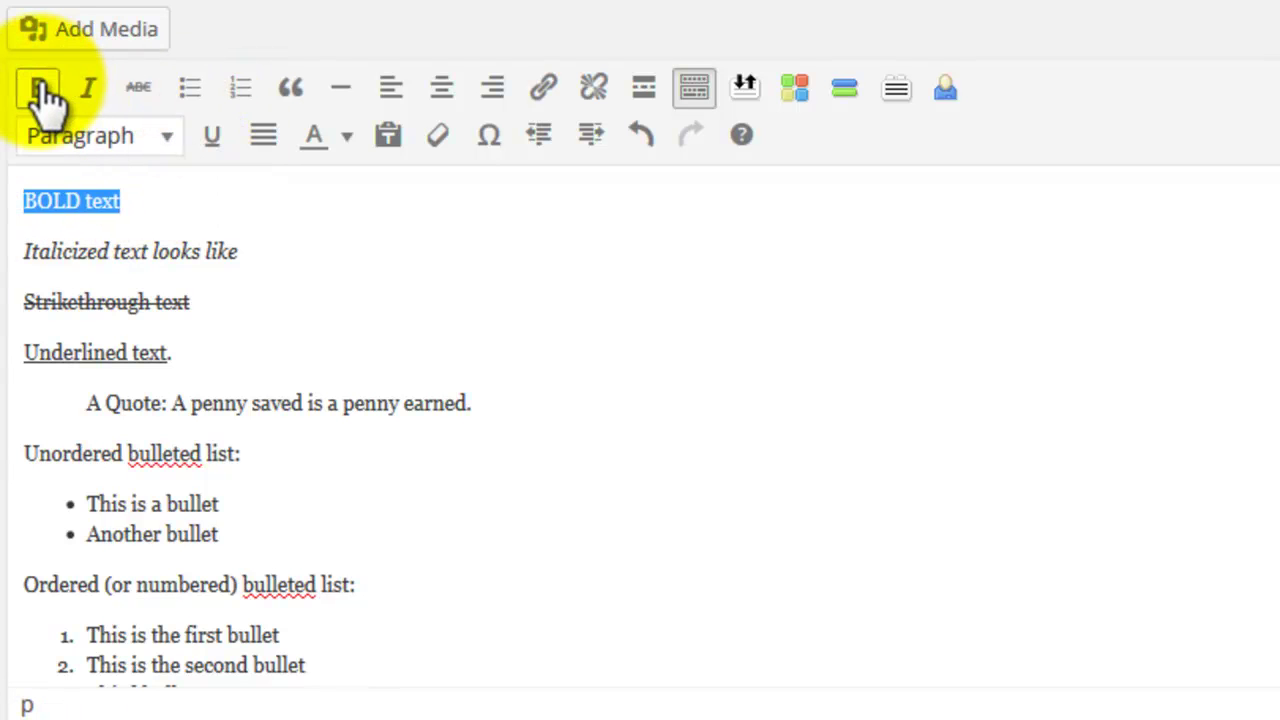
{"action": "left_click", "coordinate": [38, 88]}
Step: Toggle italic off and on, and apply and remove the blockquote, on the "Italicized text looks like" line
{"action": "left_click_drag", "start_coordinate": [24, 251], "coordinate": [238, 251]}
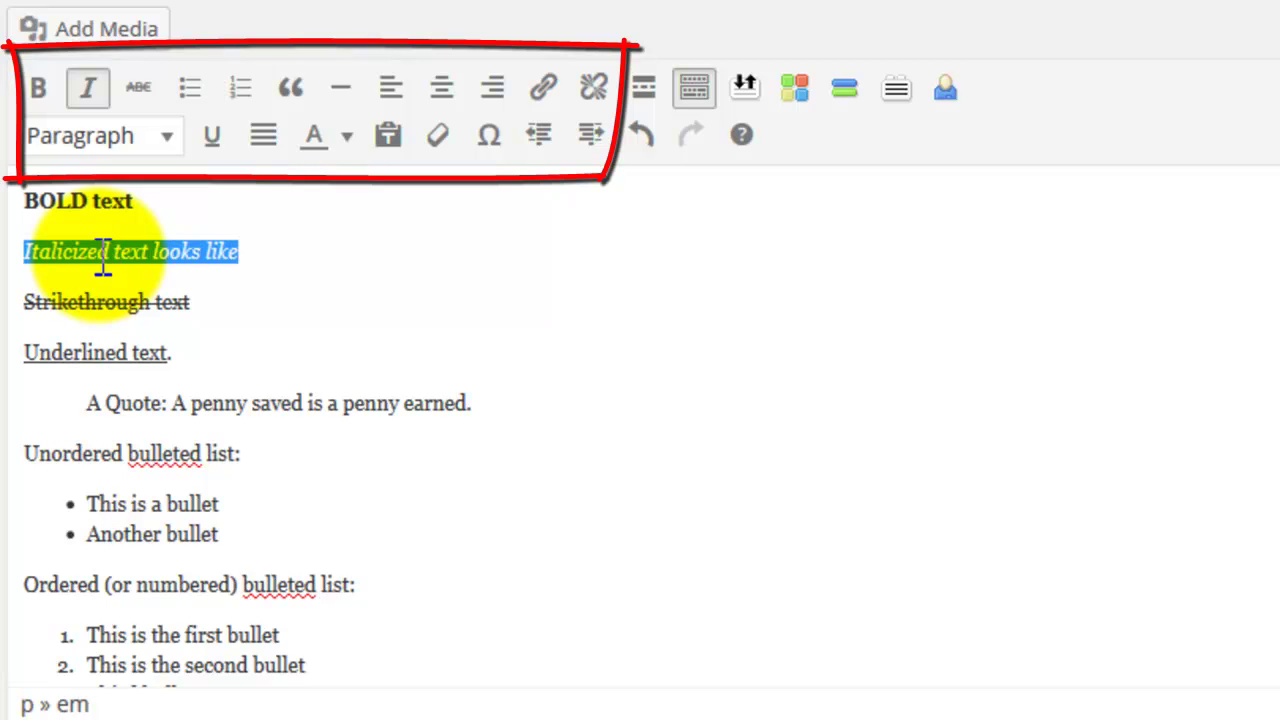
{"action": "left_click", "coordinate": [88, 88]}
{"action": "left_click", "coordinate": [88, 88]}
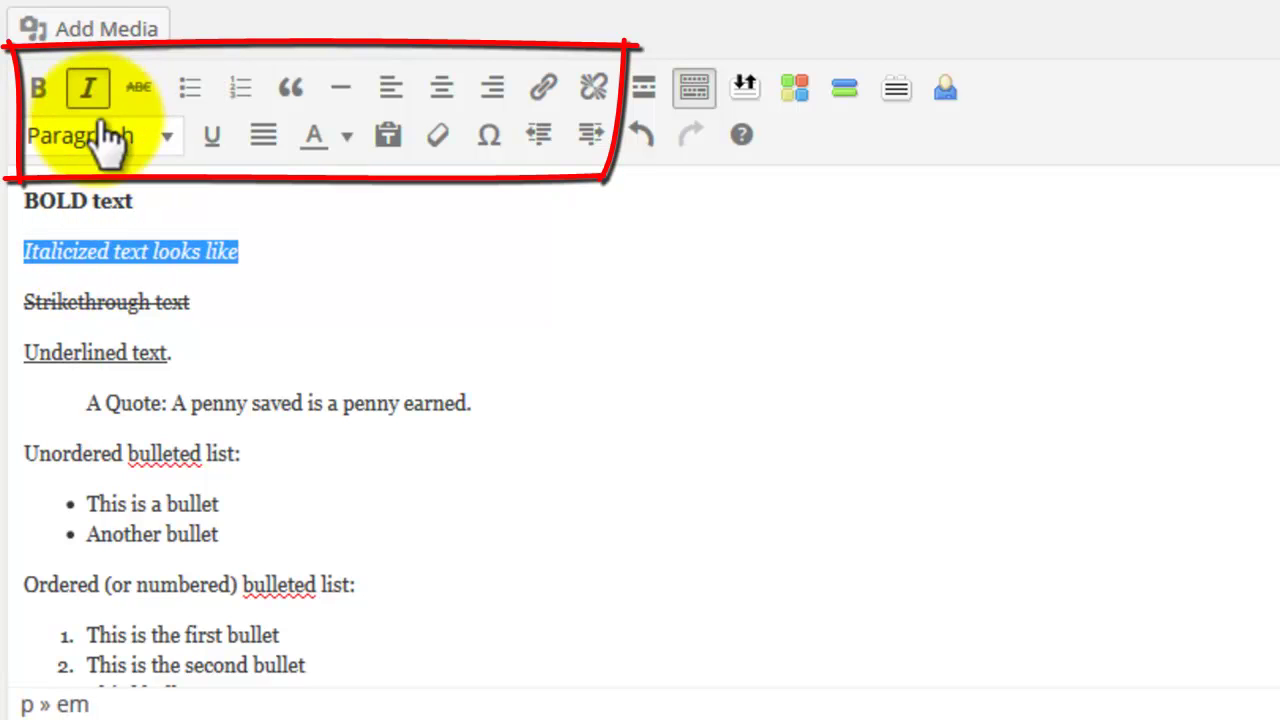
{"action": "left_click", "coordinate": [293, 95]}
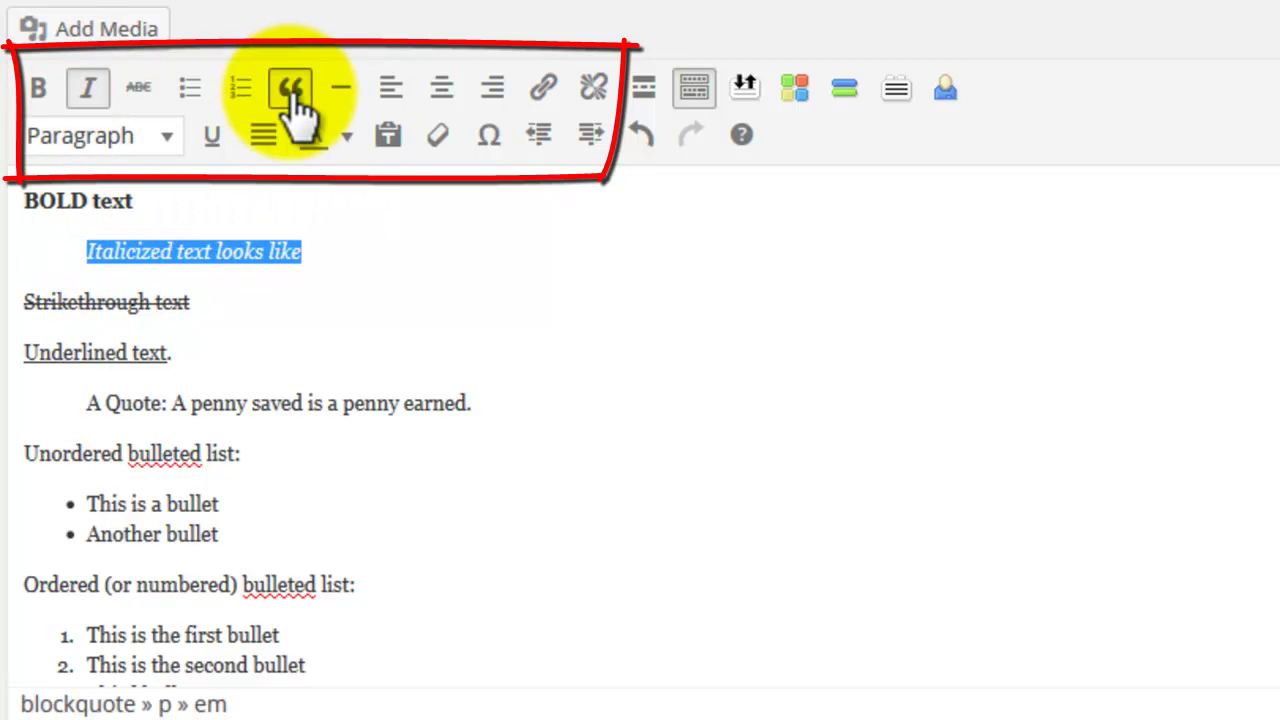
{"action": "left_click", "coordinate": [291, 92]}
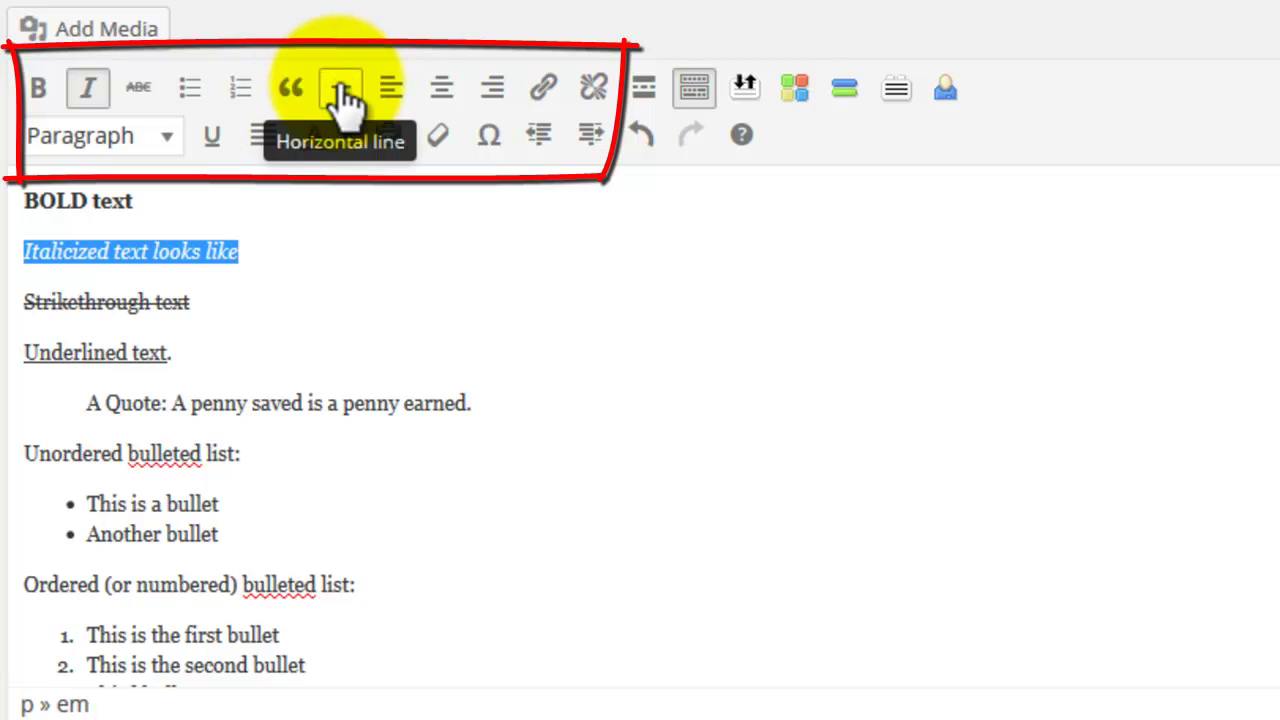
Step: Try center and right alignment on the italicized line, and finish with it left-aligned
{"action": "left_click", "coordinate": [442, 95]}
{"action": "left_click", "coordinate": [493, 95]}
{"action": "left_click", "coordinate": [391, 92]}
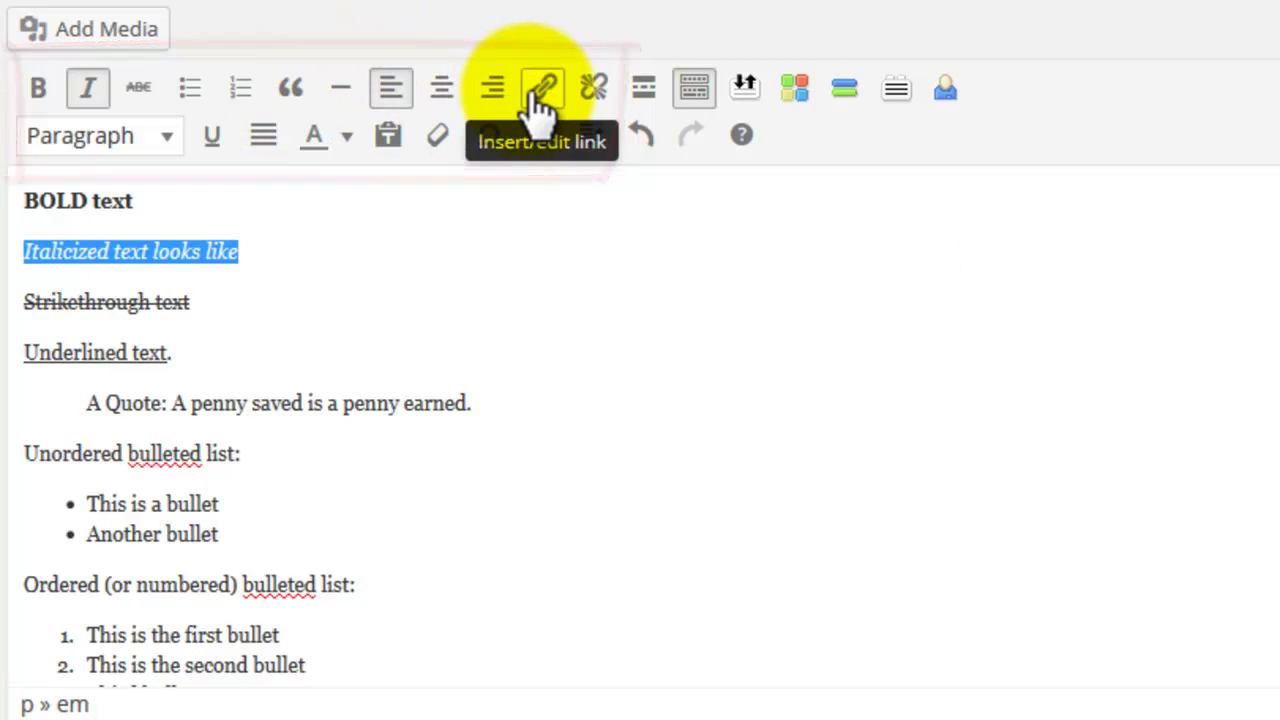
Step: Colour the italicized line red and undo the colour change
{"action": "left_click", "coordinate": [347, 140]}
{"action": "left_click", "coordinate": [316, 248]}
{"action": "left_click", "coordinate": [320, 251]}
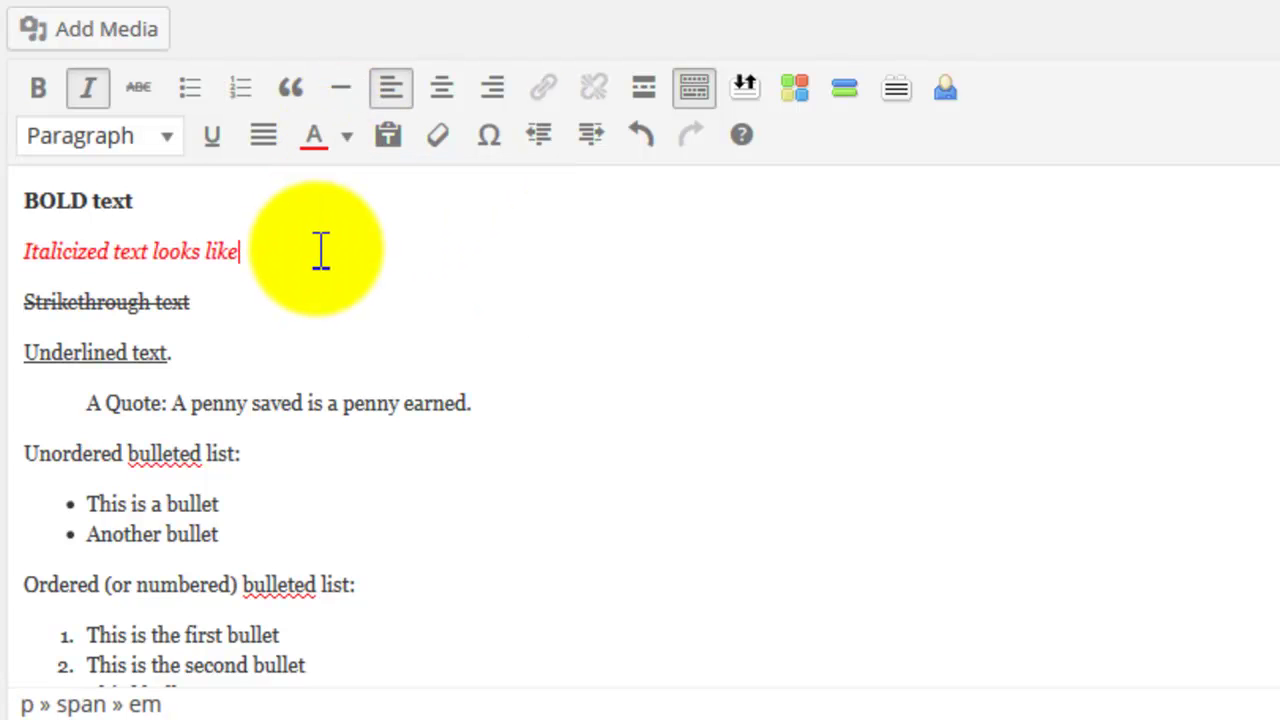
{"action": "key", "text": "ctrl+z"}
{"action": "left_click", "coordinate": [322, 251]}
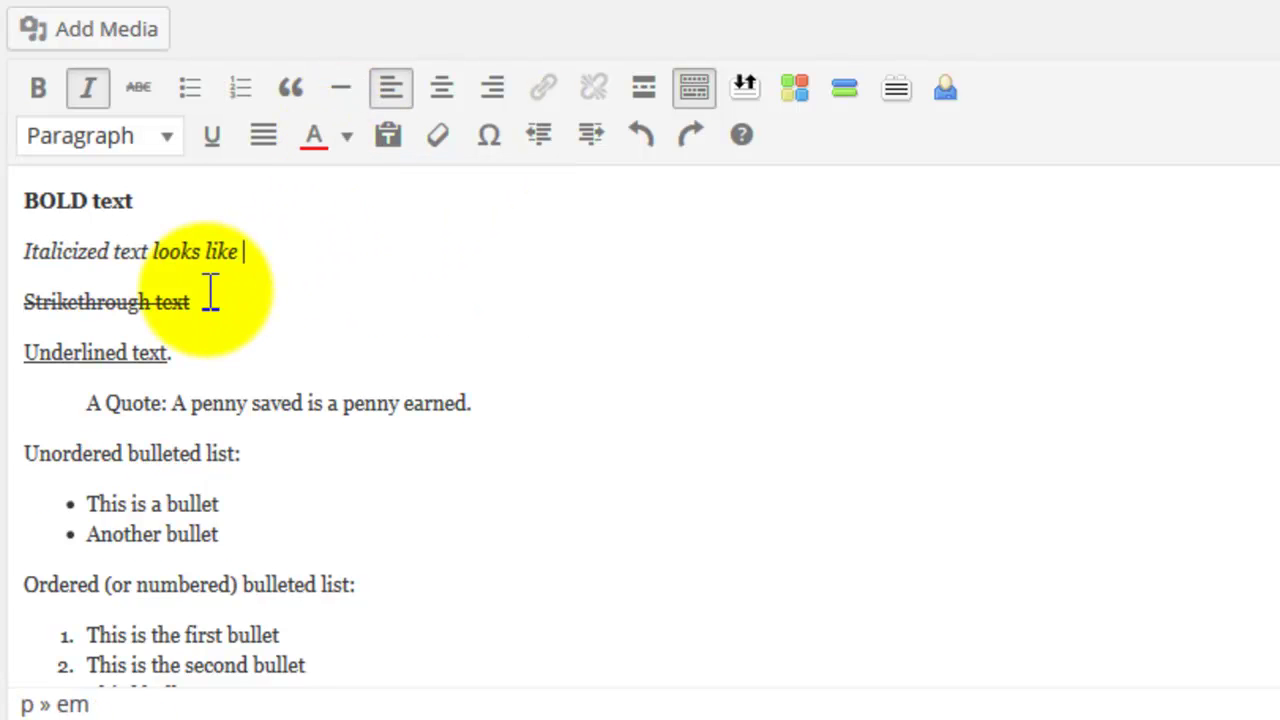
Step: Insert the raccoon image from the media library, aligned Left, on a new line below the coloured text
{"action": "scroll", "coordinate": [229, 286], "scroll_direction": "down", "scroll_amount": 3}
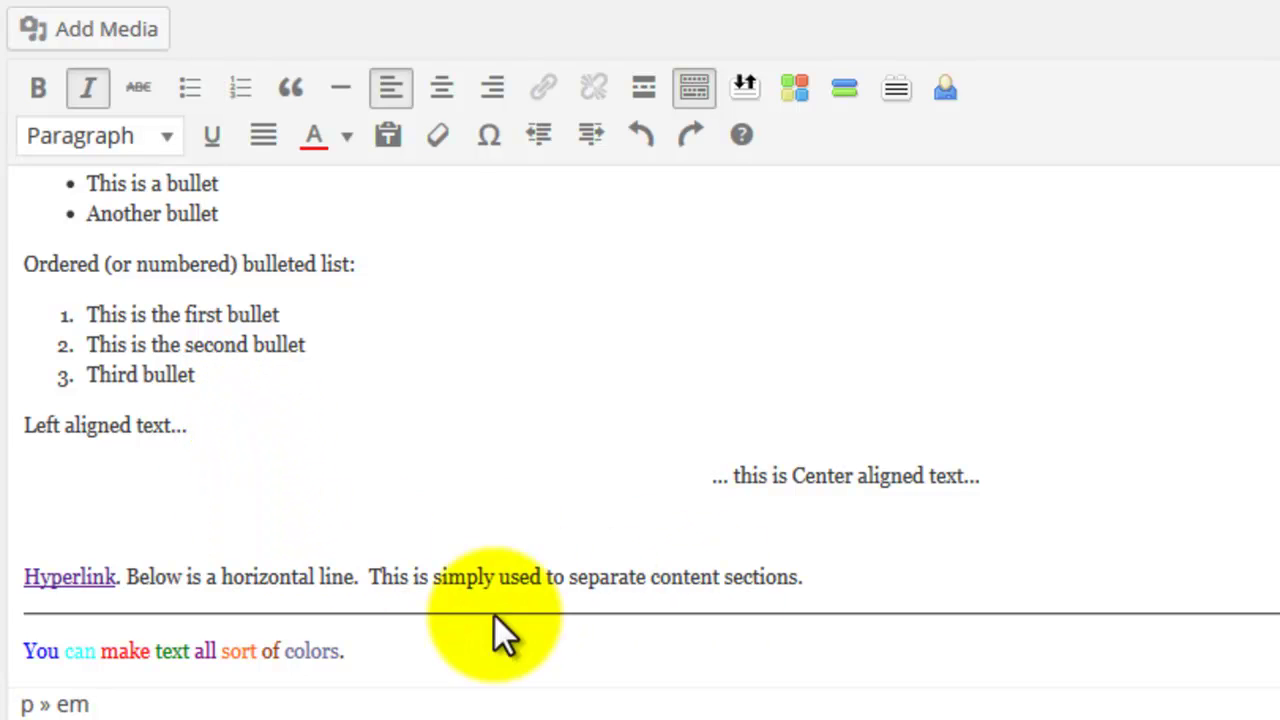
{"action": "left_click", "coordinate": [424, 652]}
{"action": "key", "text": "Return"}
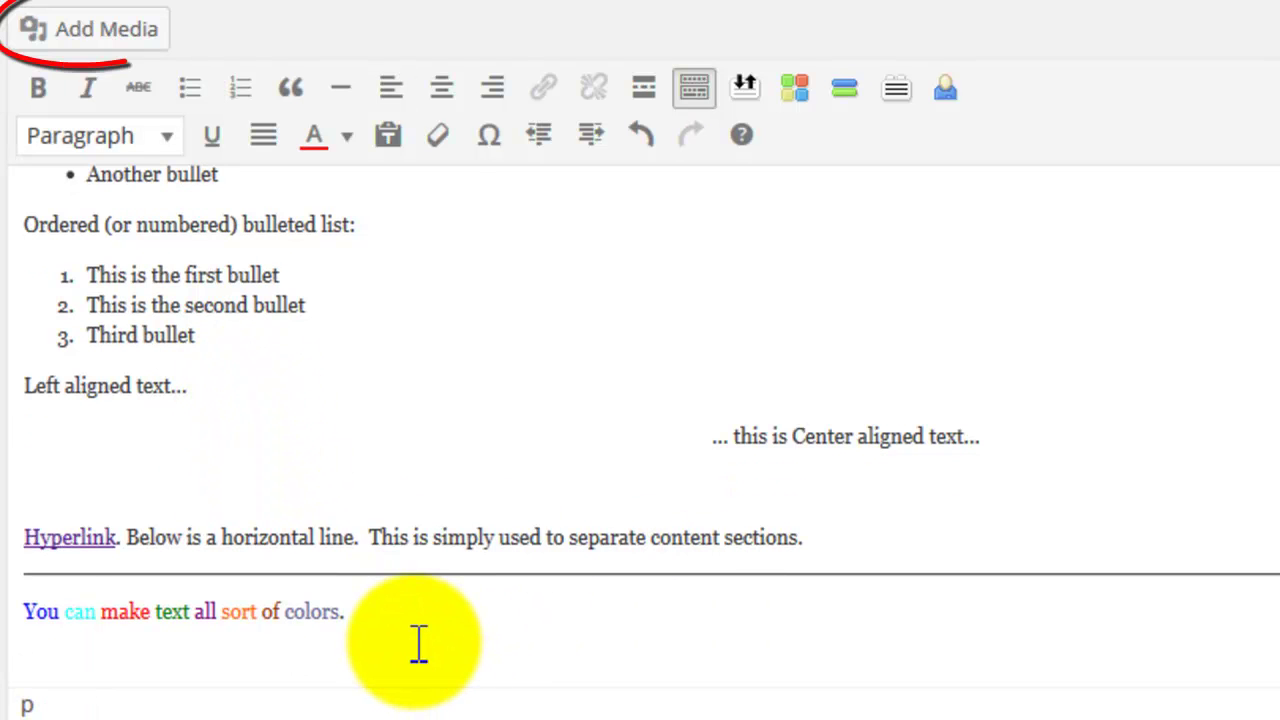
{"action": "left_click", "coordinate": [68, 28]}
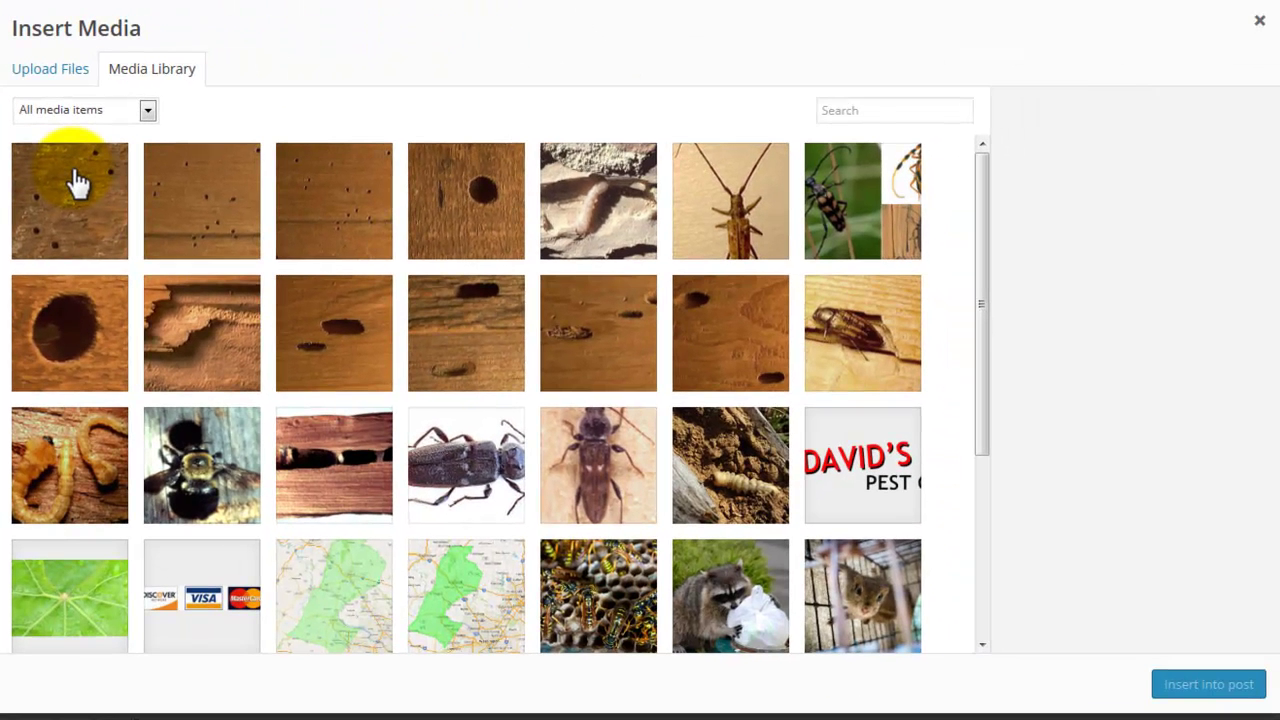
{"action": "left_click", "coordinate": [718, 610]}
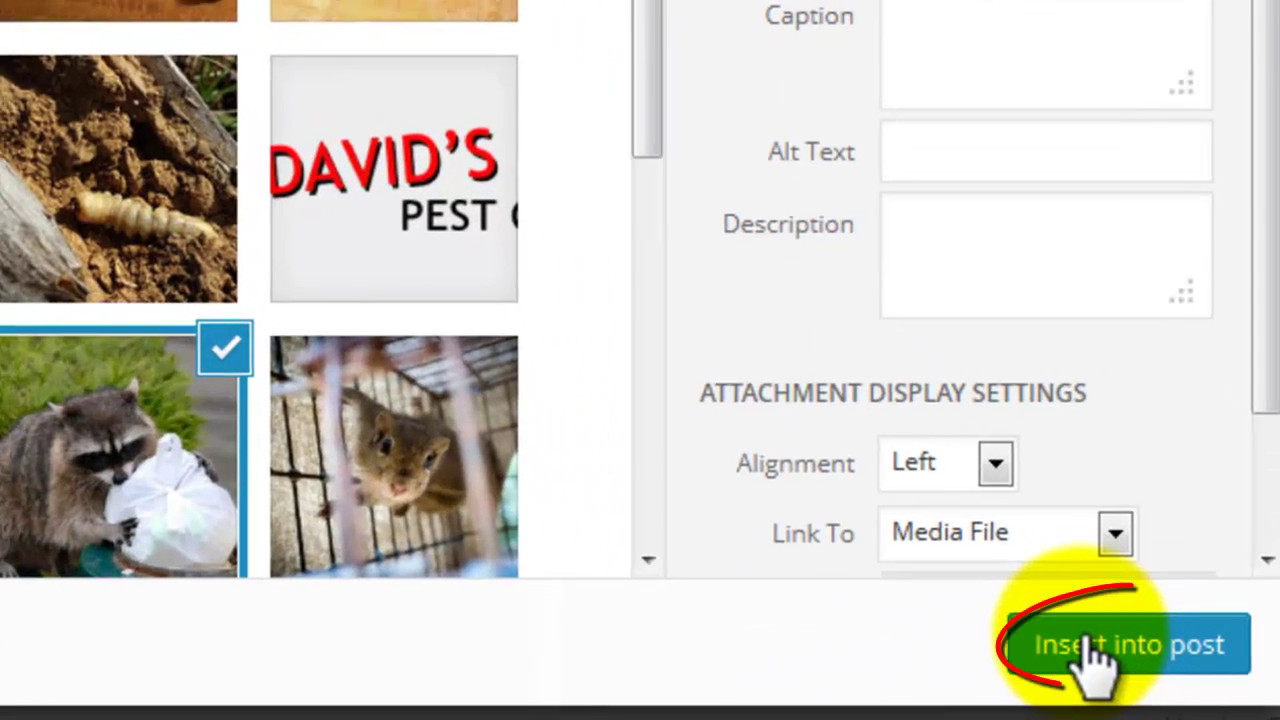
{"action": "left_click", "coordinate": [1090, 648]}
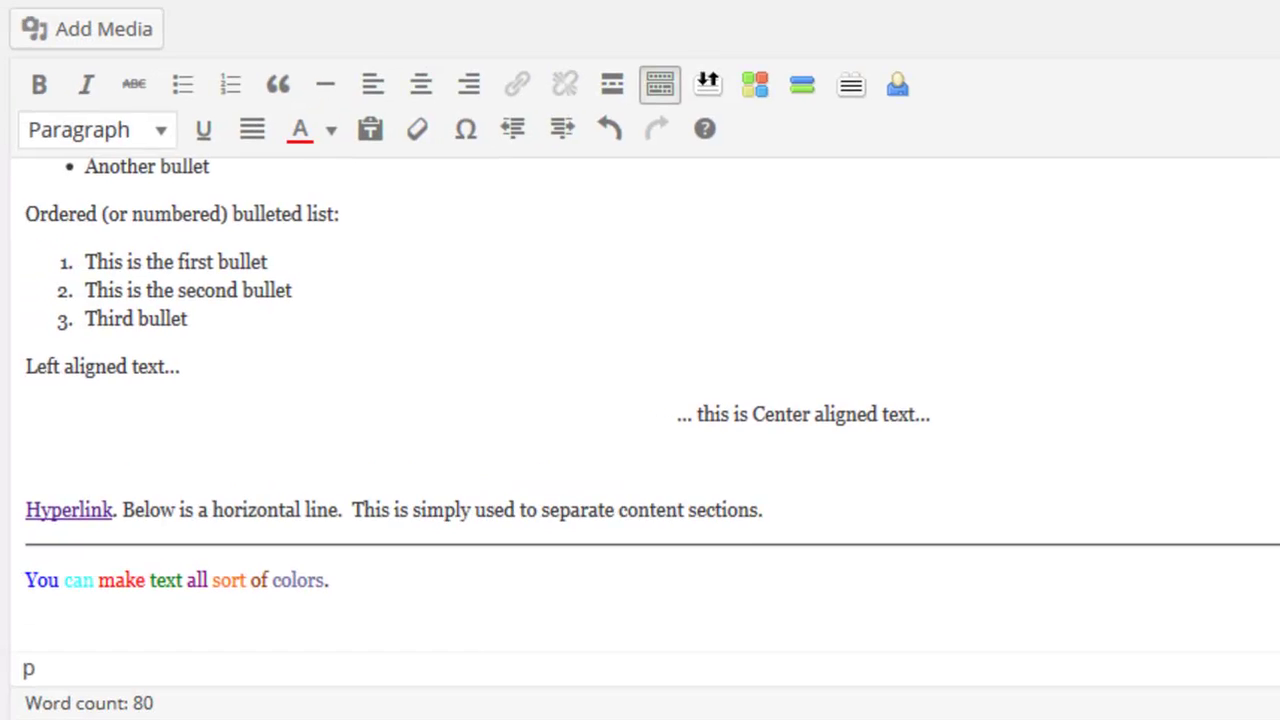
Step: Place the cursor beside the raccoon image in the post and open the file upload area for inserting media
{"action": "scroll", "coordinate": [598, 413], "scroll_direction": "down", "scroll_amount": 3}
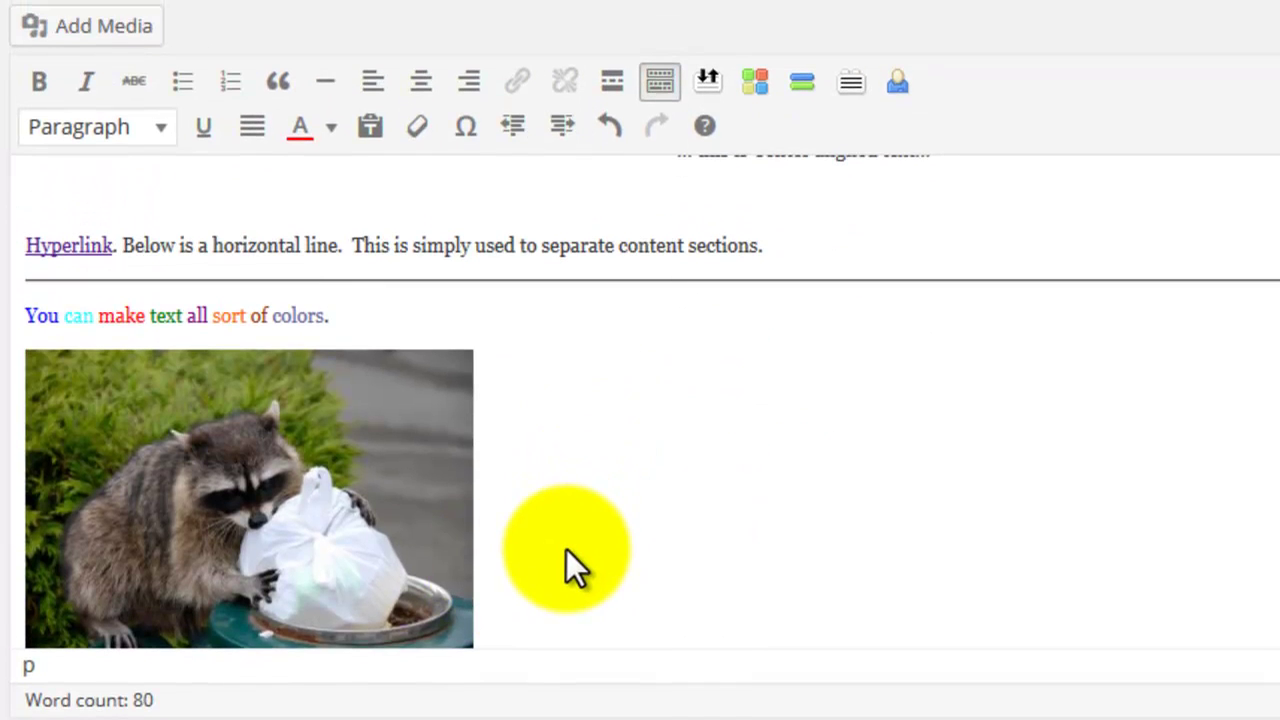
{"action": "left_click", "coordinate": [566, 545]}
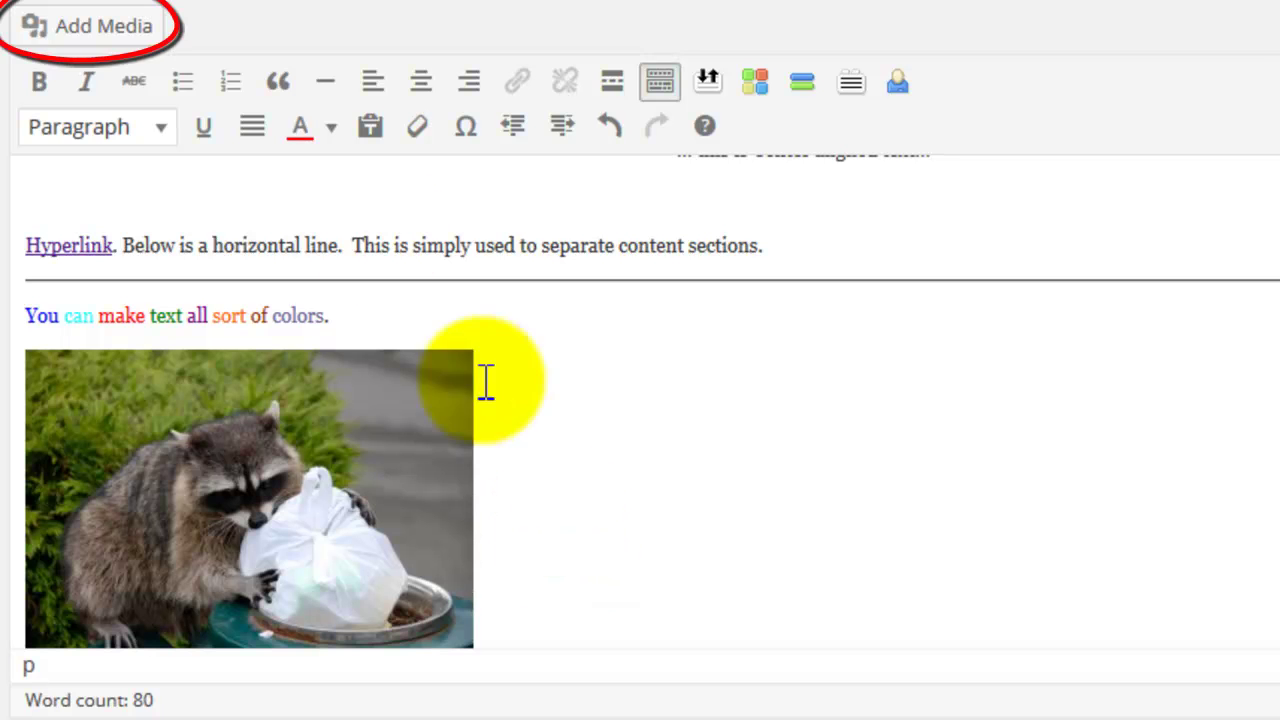
{"action": "left_click", "coordinate": [67, 30]}
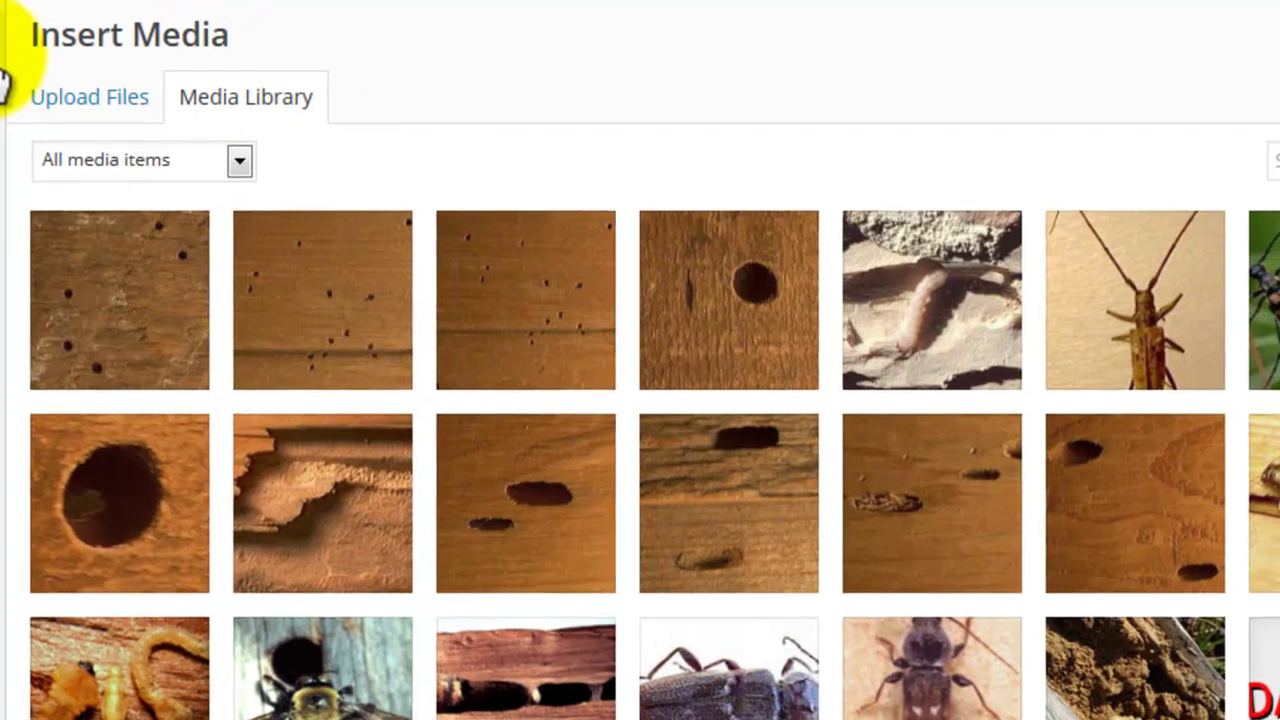
{"action": "left_click", "coordinate": [88, 110]}
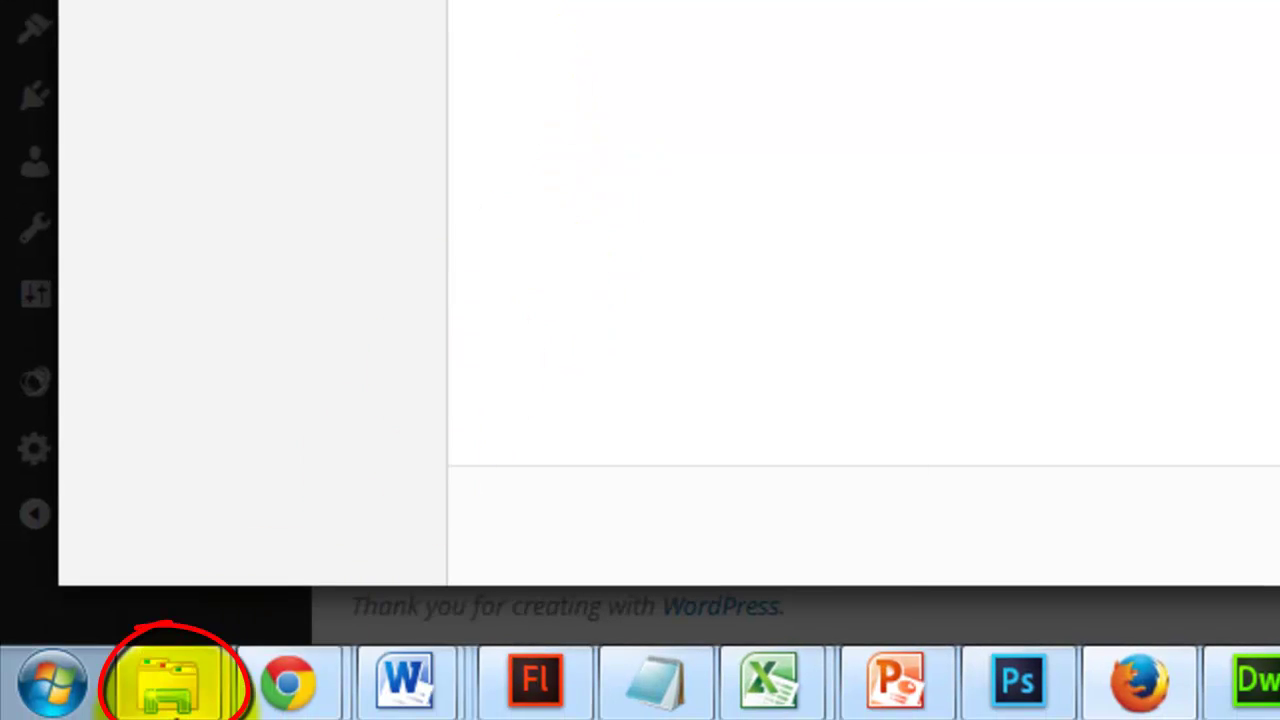
Step: Switch to the images folder in Windows Explorer and upload stock-photo-714549-la-cucaracha.jpg to the media library
{"action": "mouse_move", "coordinate": [176, 706]}
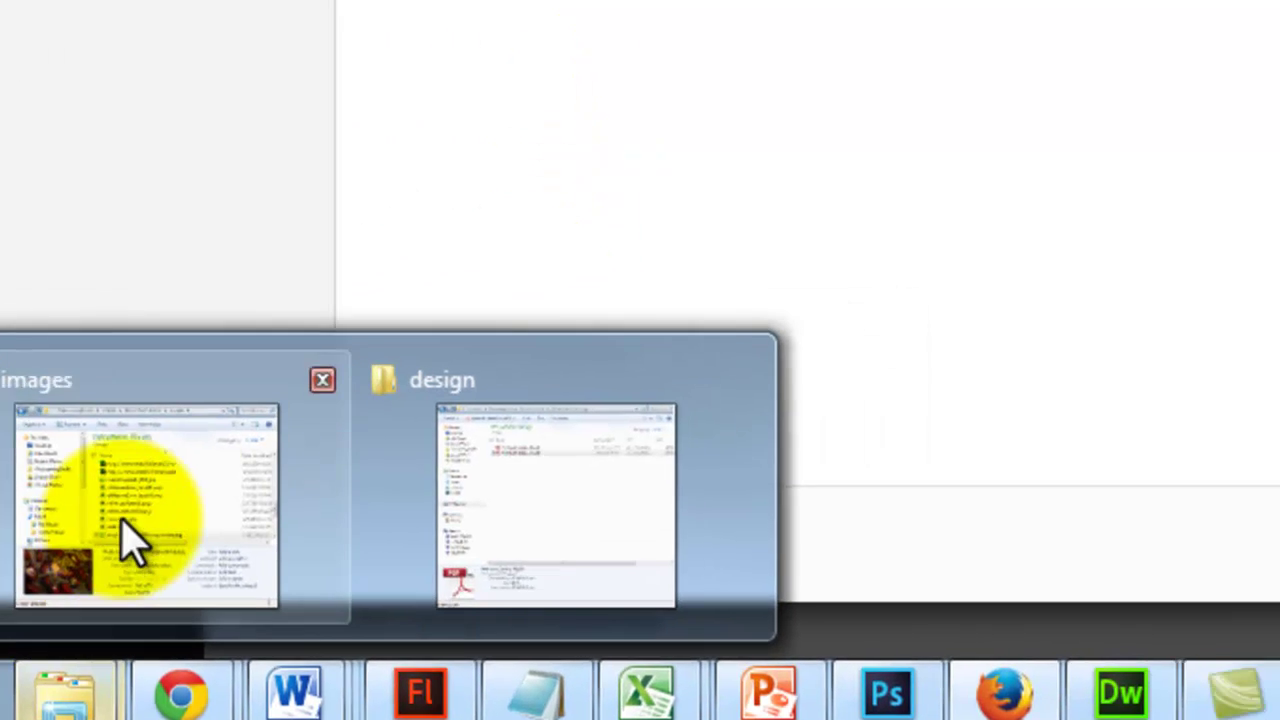
{"action": "left_click", "coordinate": [234, 527]}
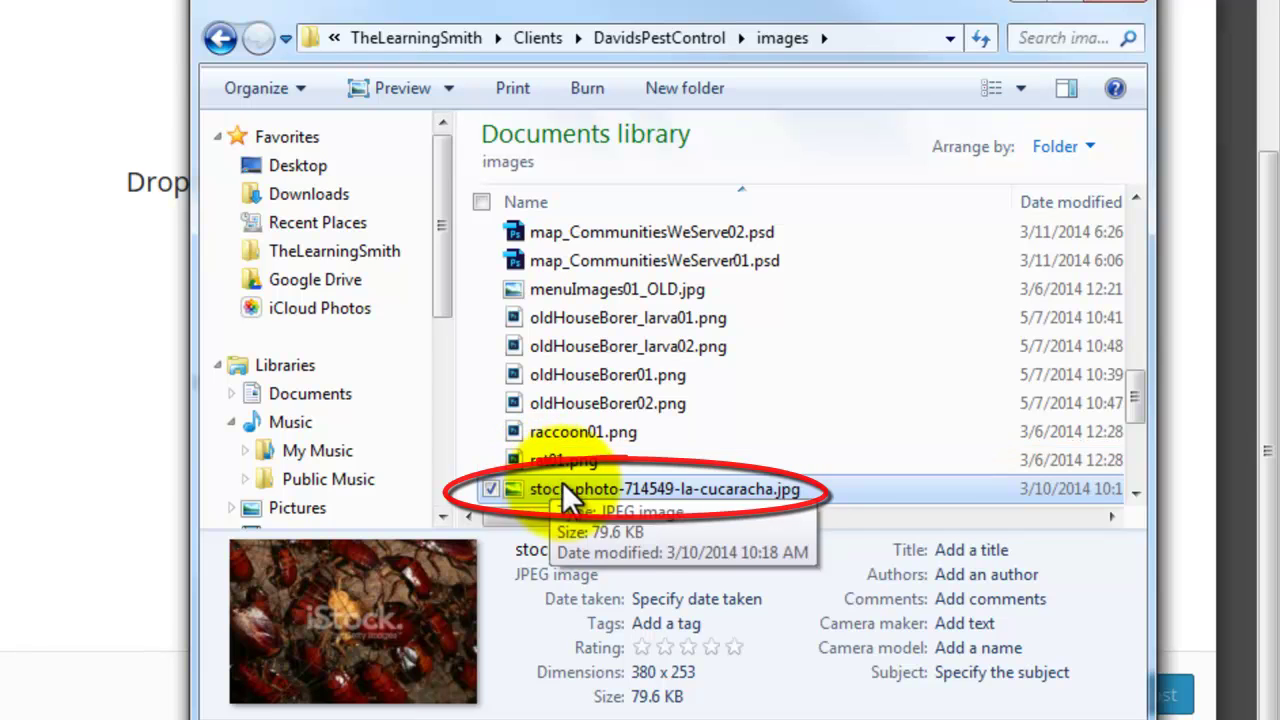
{"action": "left_click_drag", "start_coordinate": [563, 488], "coordinate": [40, 120]}
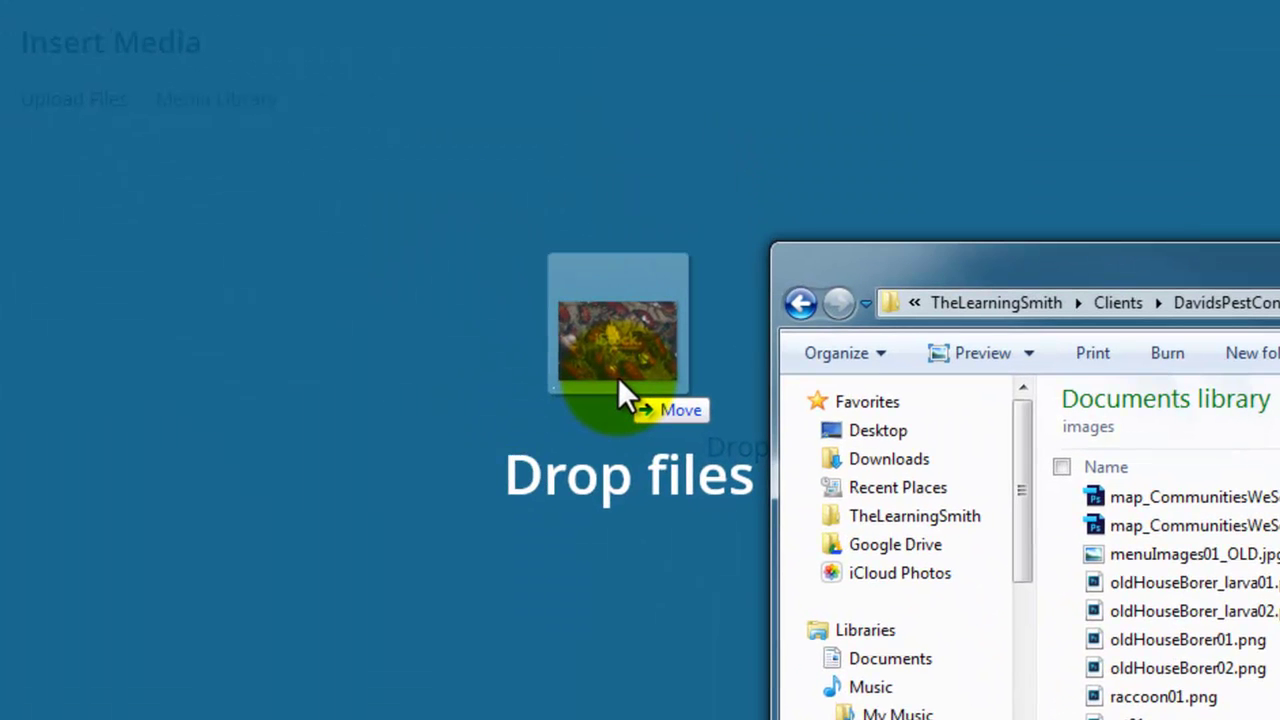
{"action": "left_click_drag", "start_coordinate": [619, 381], "coordinate": [619, 381]}
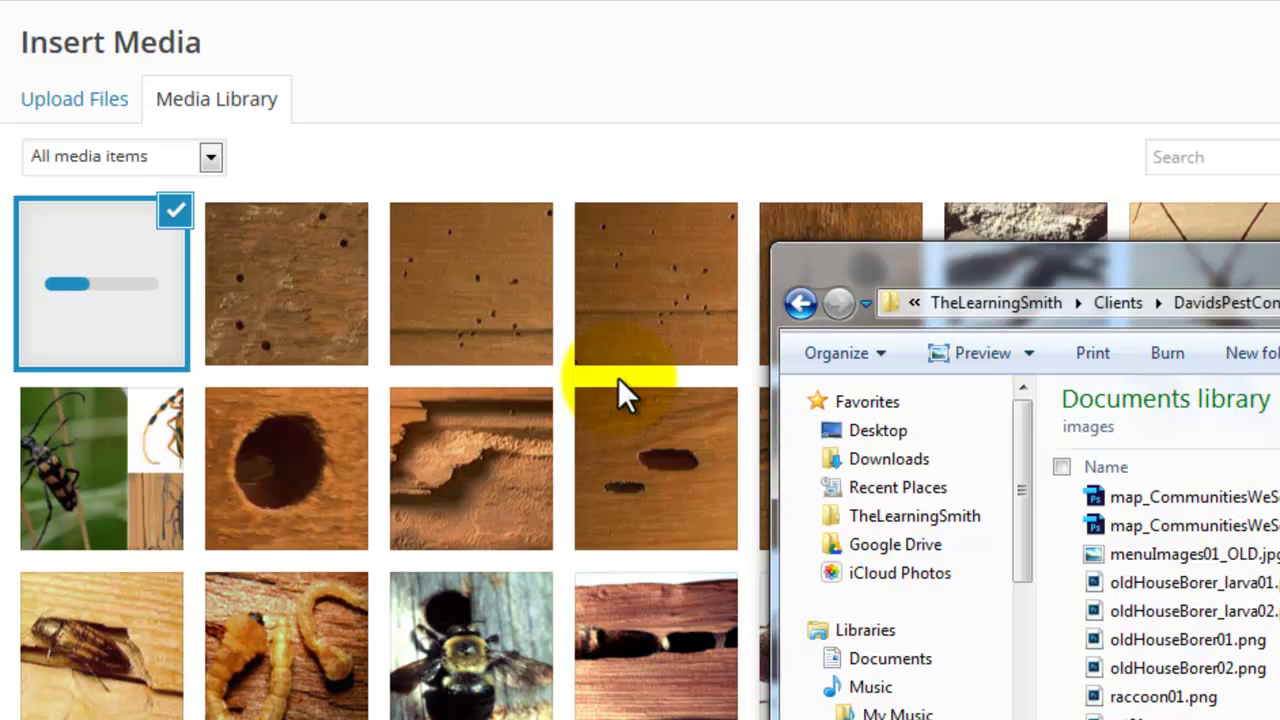
Step: Return to the media library and insert the uploaded cockroach image into the post, aligned Left
{"action": "left_click", "coordinate": [403, 184]}
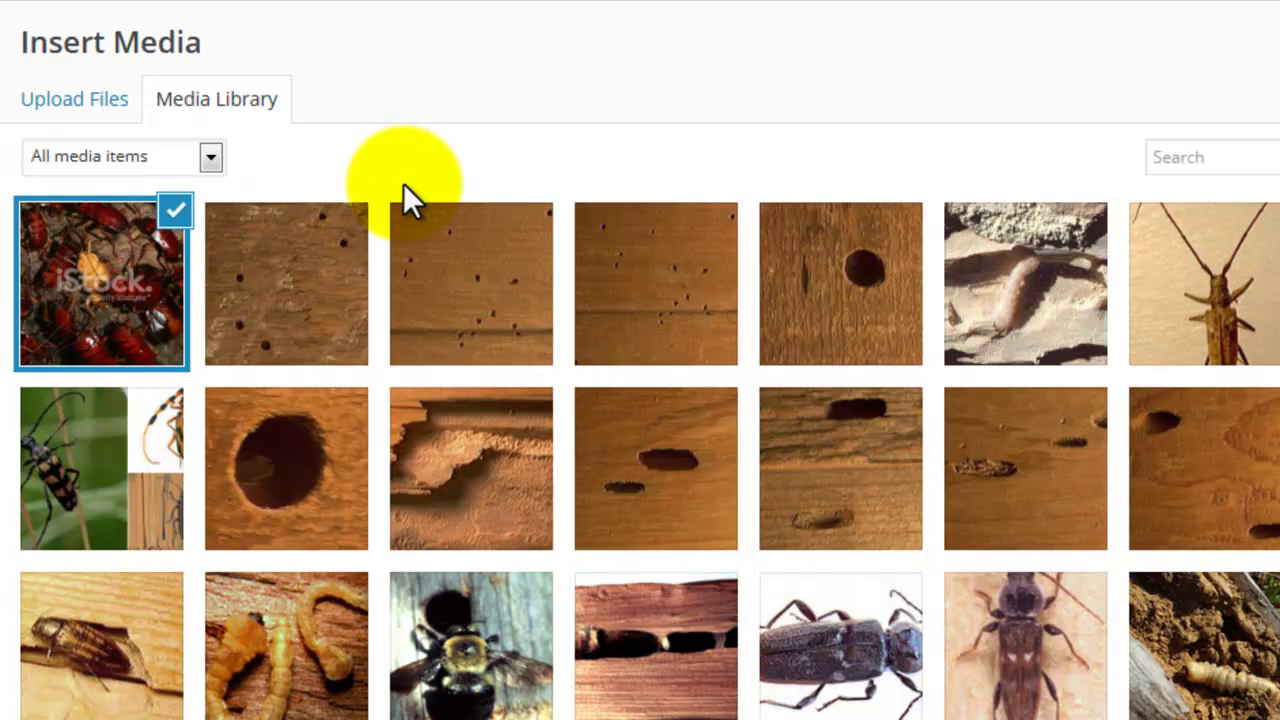
{"action": "left_click", "coordinate": [171, 277]}
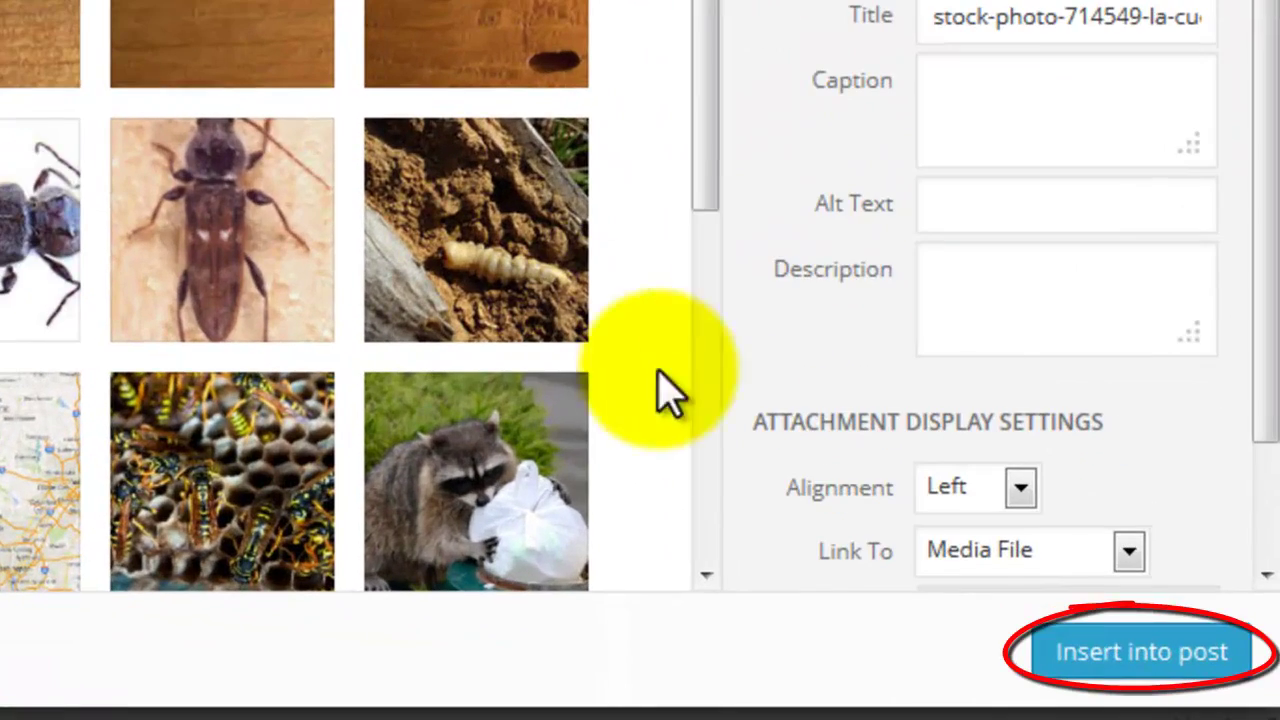
{"action": "left_click", "coordinate": [1137, 660]}
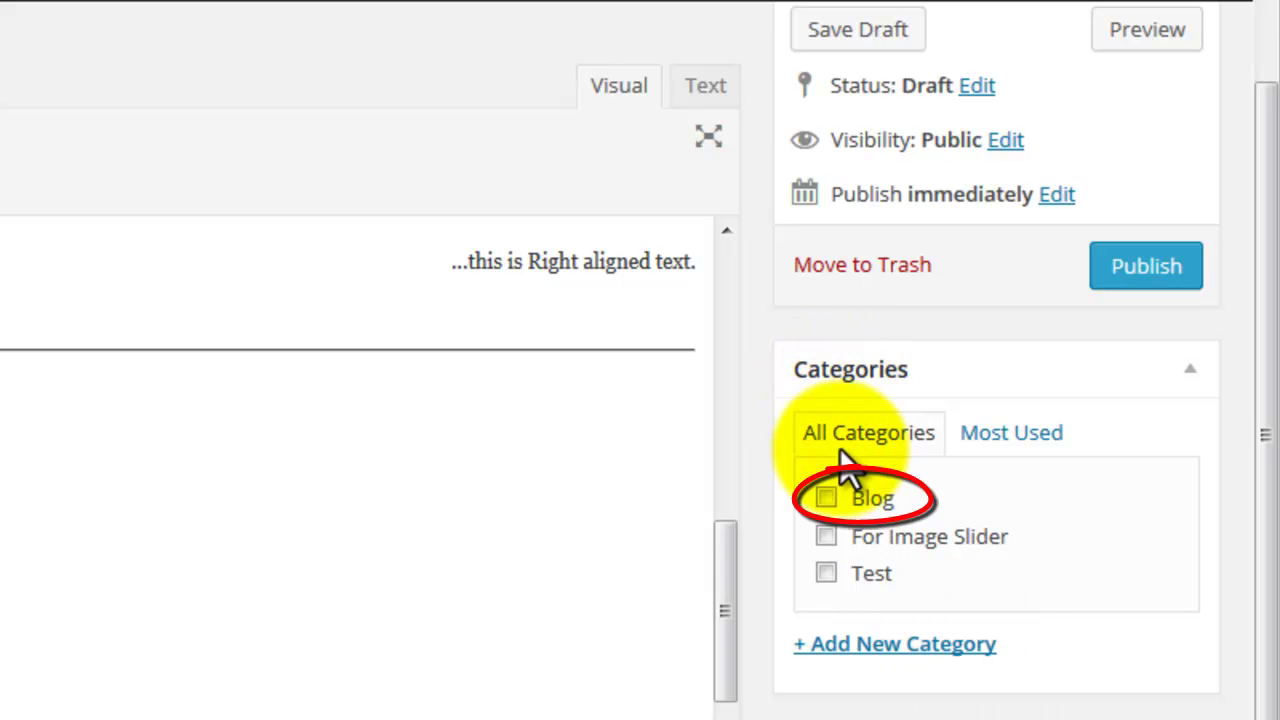
Step: Assign the post to the Blog category and set the flatheaderBorer_larva01 picture as its featured image
{"action": "left_click", "coordinate": [826, 498]}
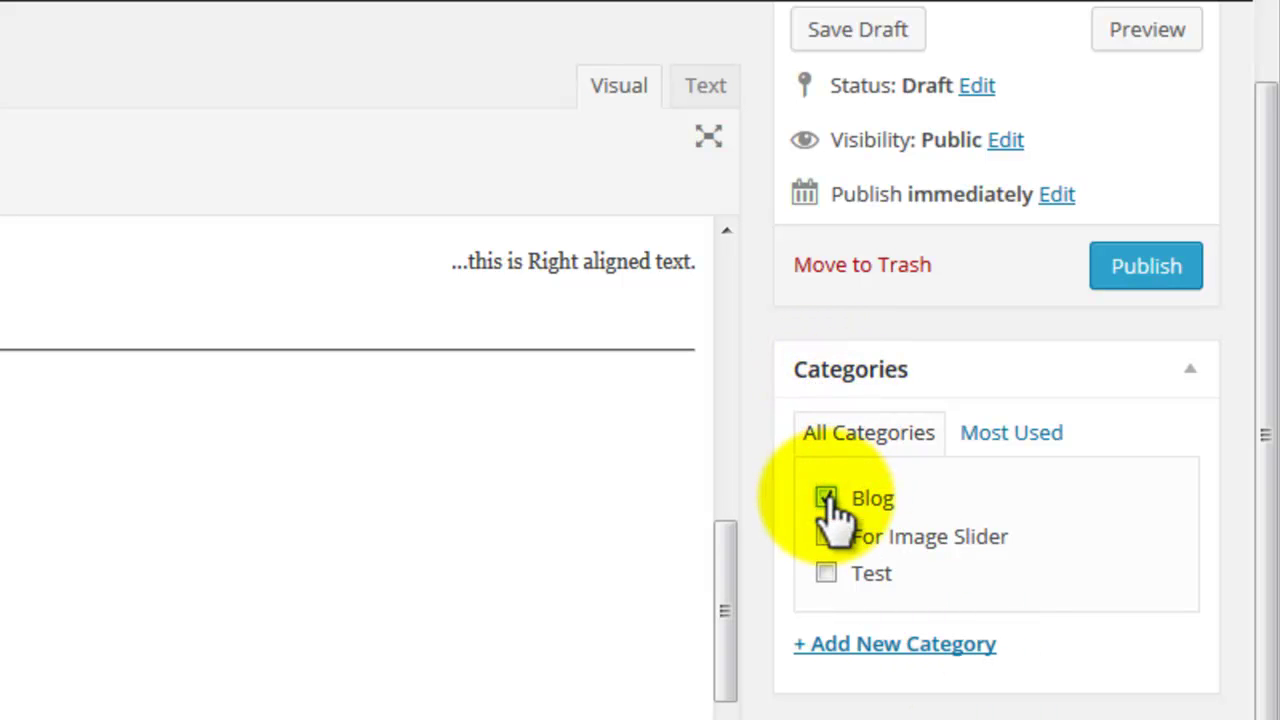
{"action": "scroll", "coordinate": [1106, 669], "scroll_direction": "down", "scroll_amount": 5}
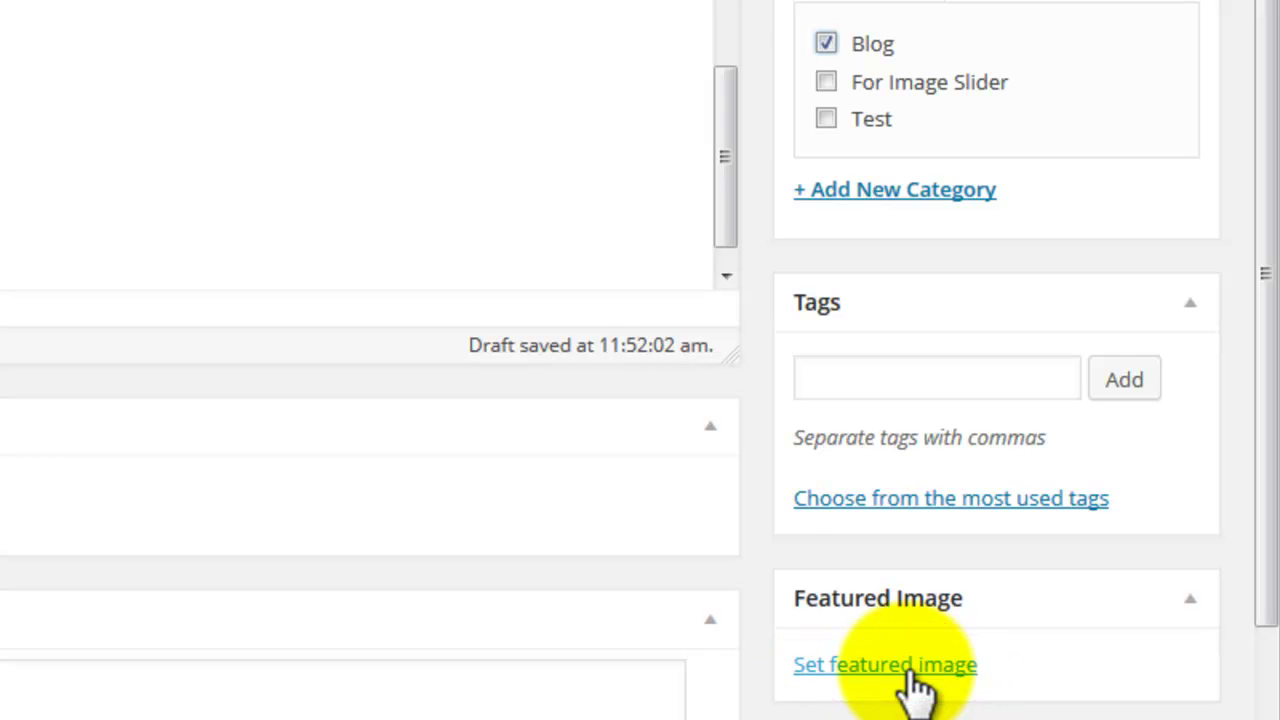
{"action": "left_click", "coordinate": [912, 668]}
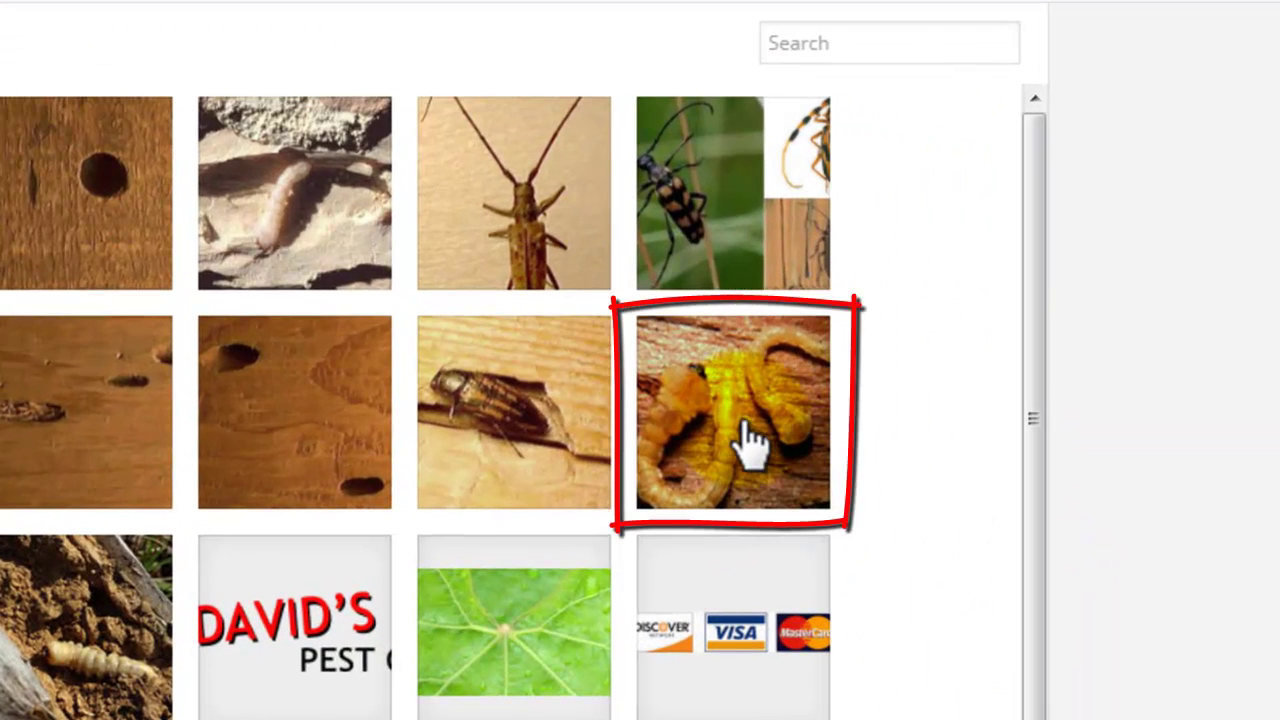
{"action": "left_click", "coordinate": [1065, 371]}
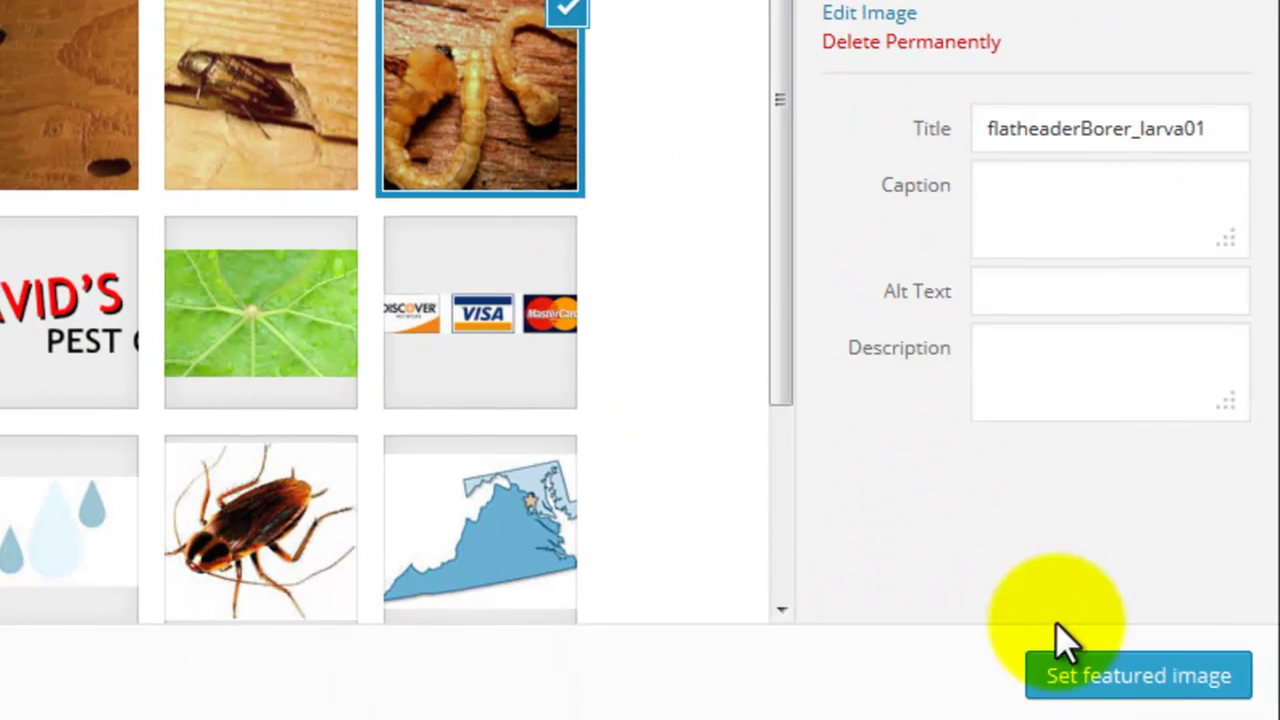
{"action": "left_click", "coordinate": [1122, 672]}
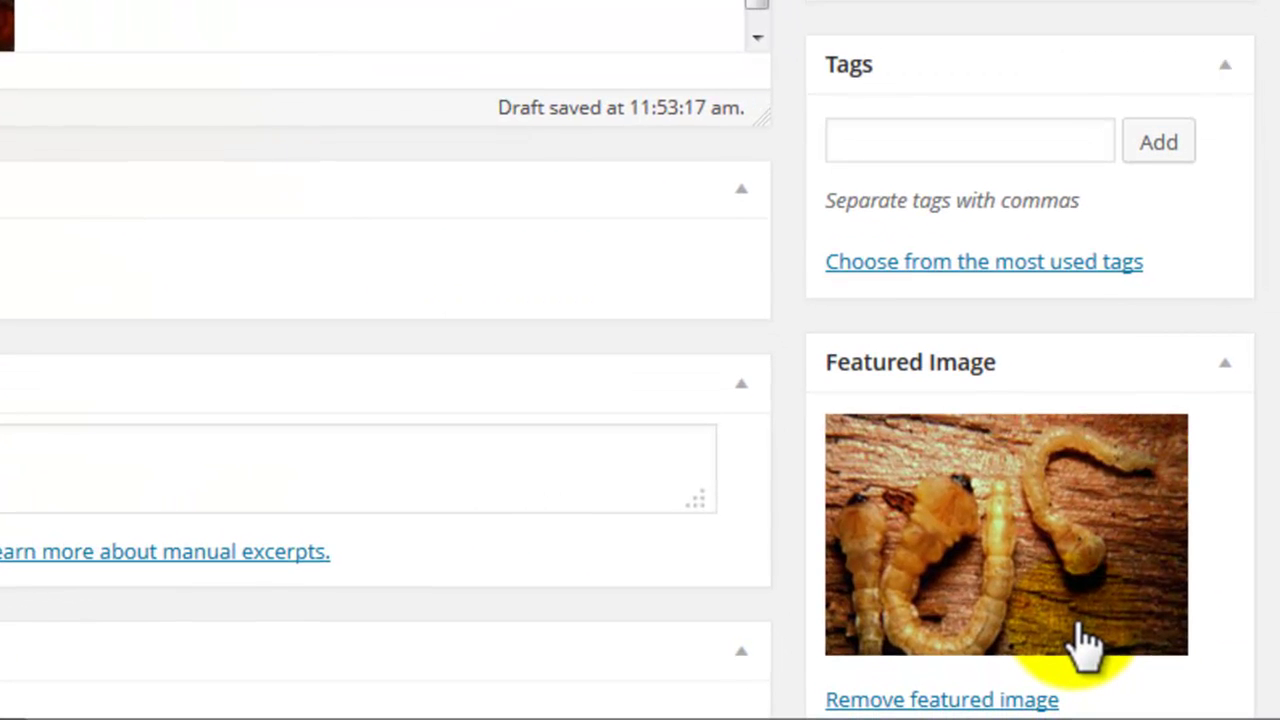
Step: Preview the draft post on the site, look through its formatted content, and close the preview
{"action": "scroll", "coordinate": [1085, 640], "scroll_direction": "up", "scroll_amount": 5}
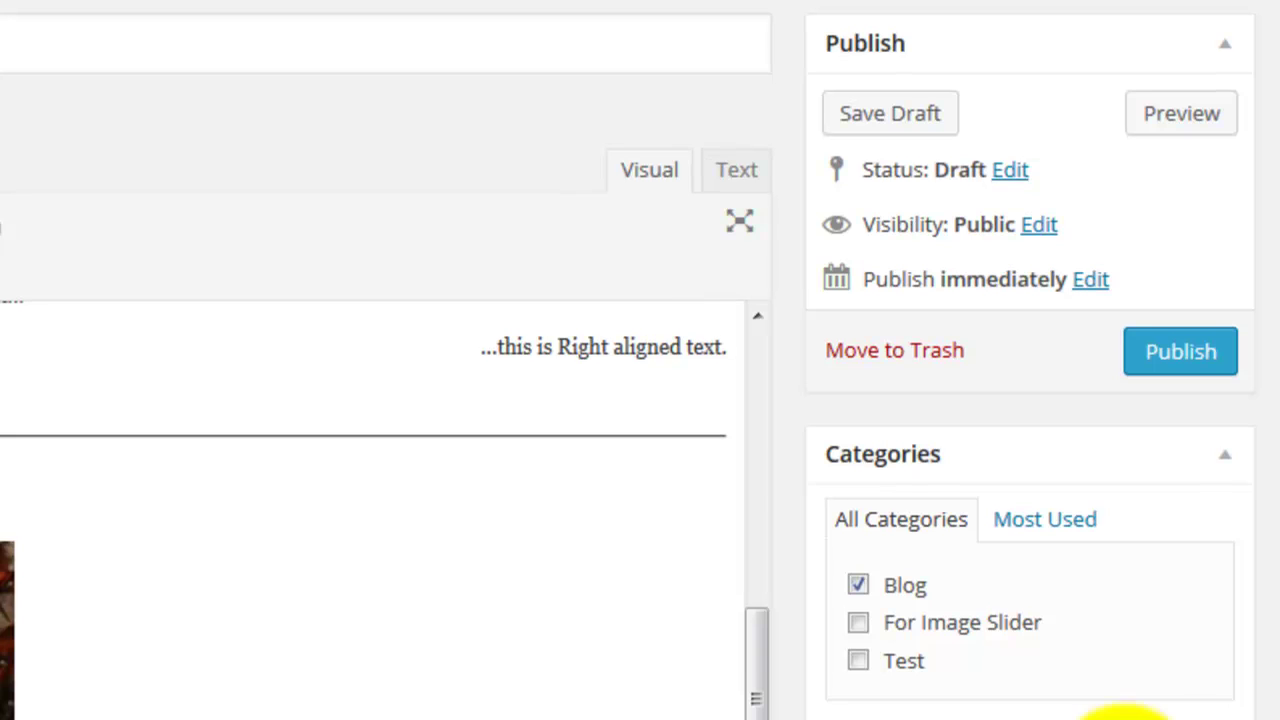
{"action": "left_click", "coordinate": [1172, 116]}
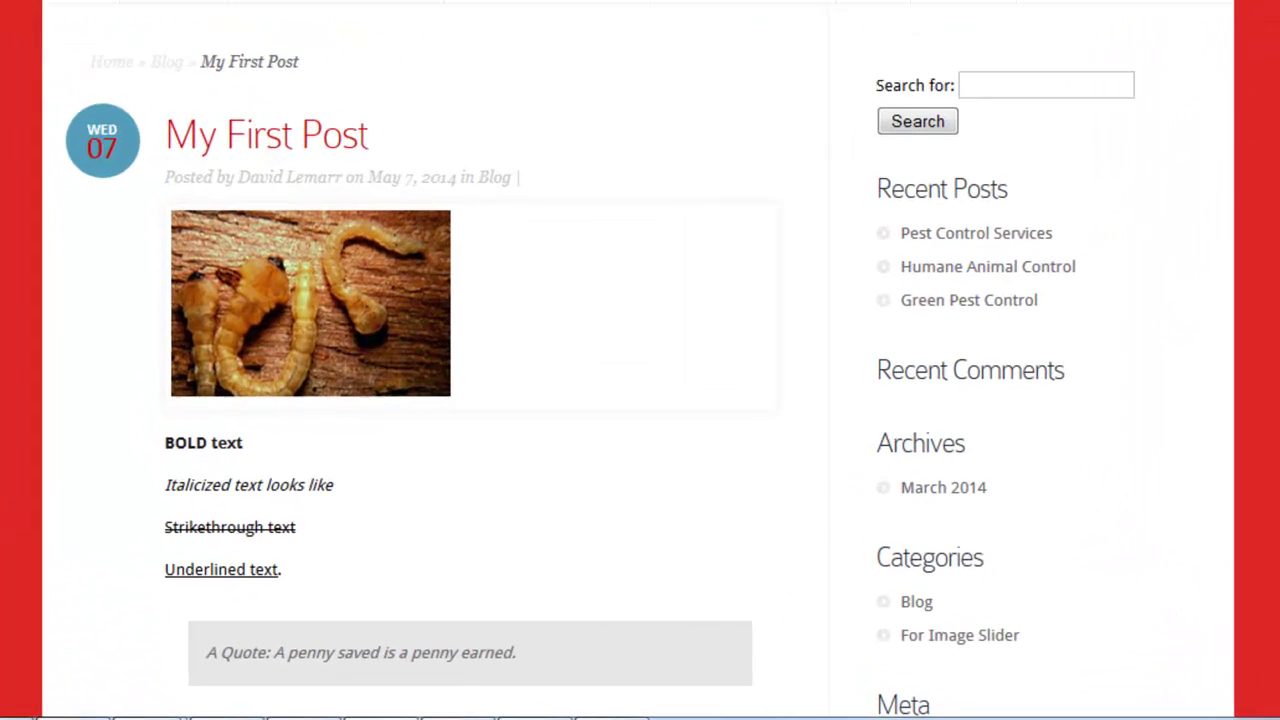
{"action": "scroll", "coordinate": [1097, 386], "scroll_direction": "down", "scroll_amount": 10}
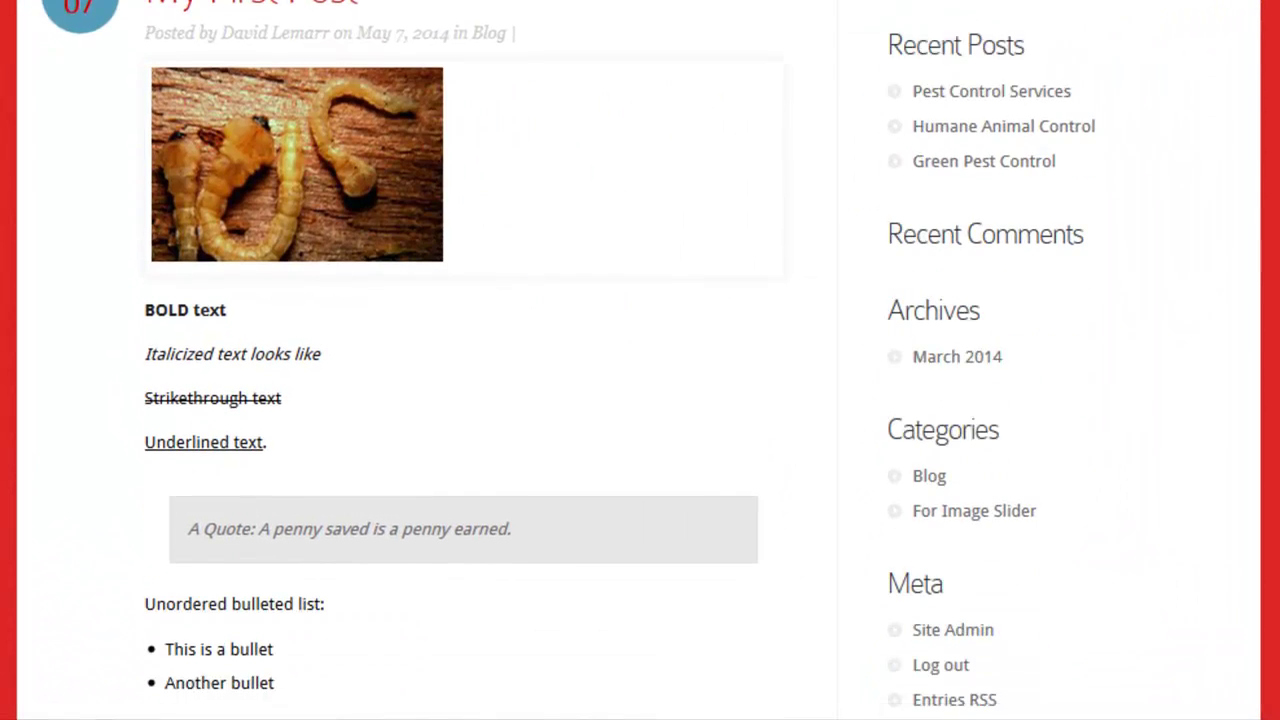
{"action": "scroll", "coordinate": [553, 321], "scroll_direction": "down", "scroll_amount": 2}
{"action": "scroll", "coordinate": [553, 321], "scroll_direction": "up", "scroll_amount": 12}
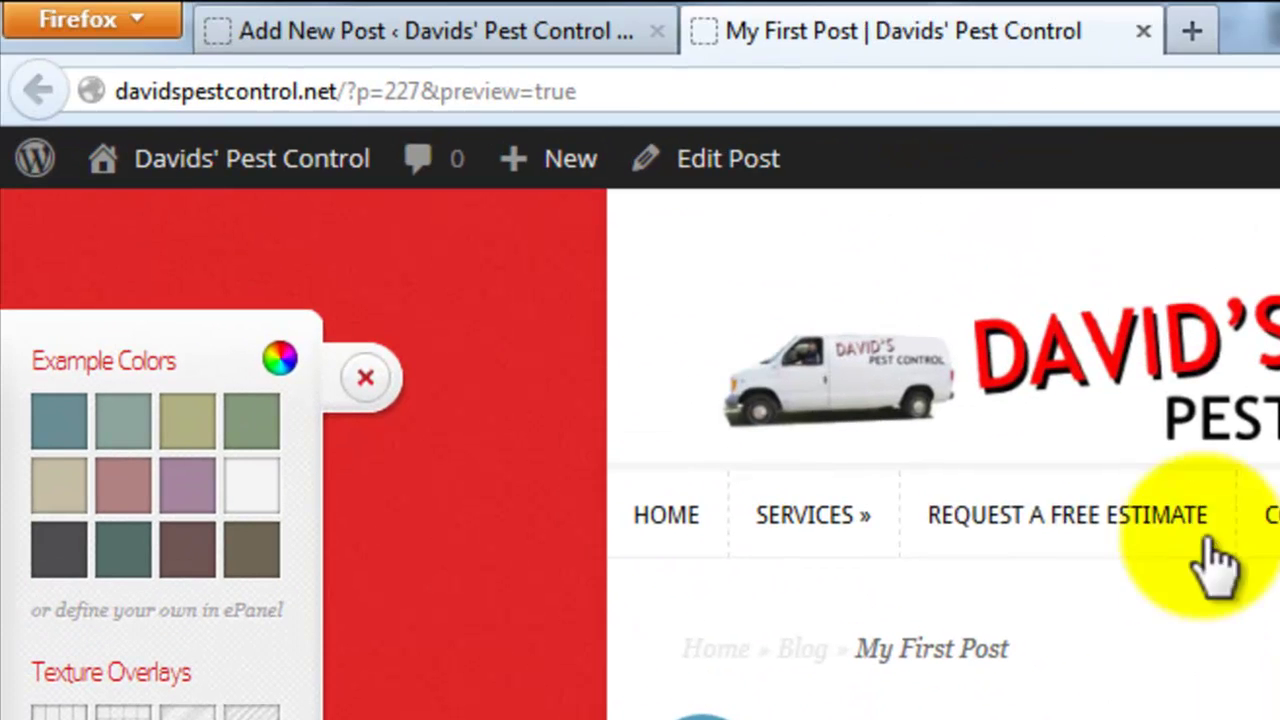
{"action": "left_click", "coordinate": [1143, 32]}
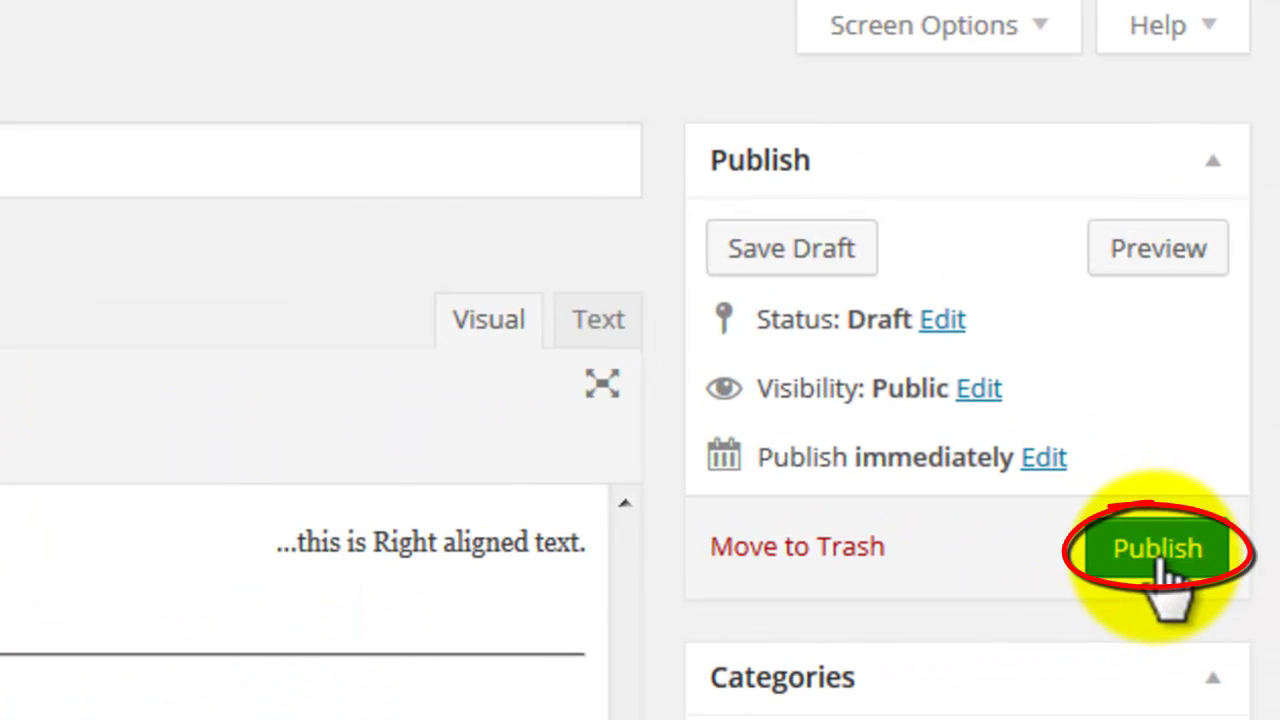
Step: Publish the post and open its live page on the site
{"action": "left_click", "coordinate": [1160, 560]}
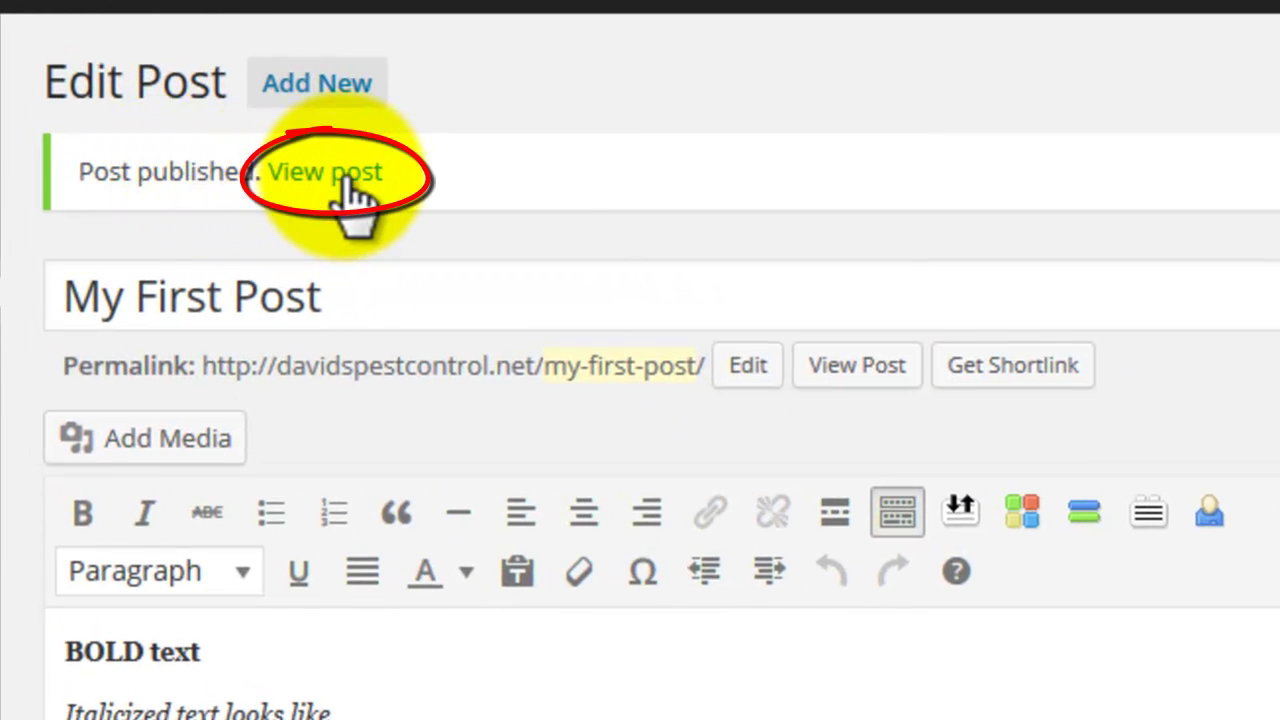
{"action": "left_click", "coordinate": [345, 185]}
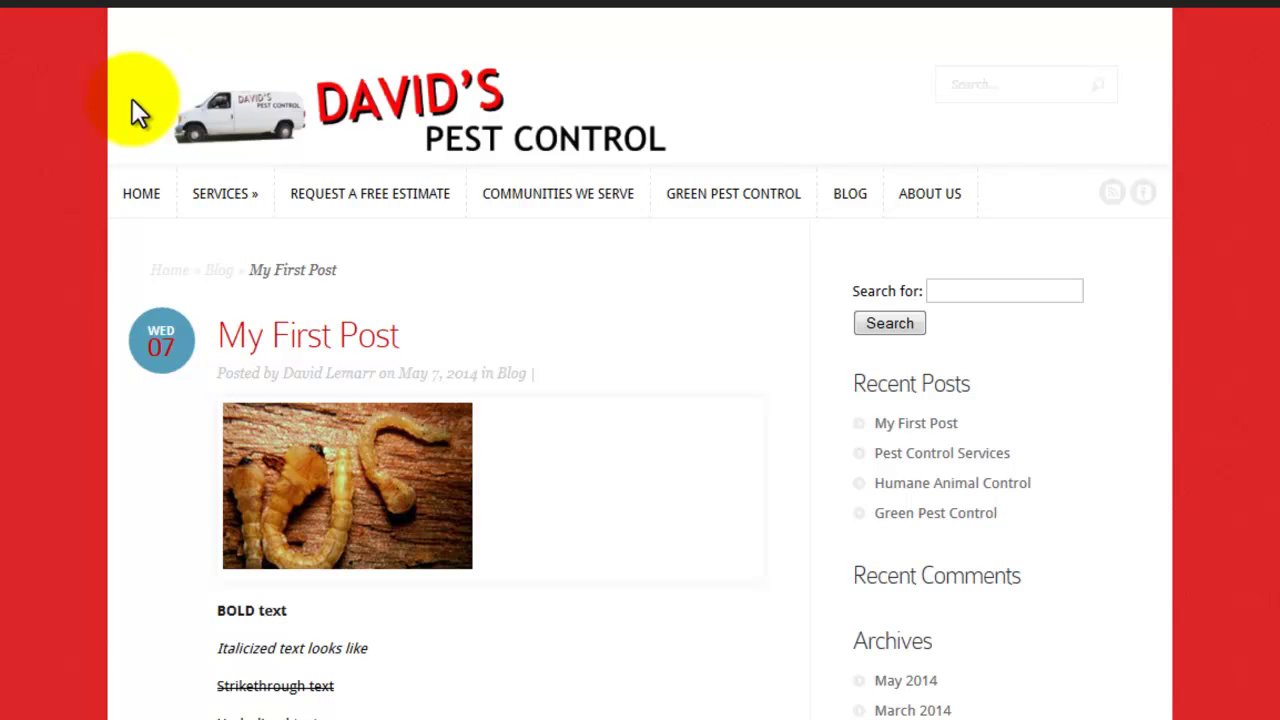
Step: Check the home page's Our Recent Work and From The Blog sections for the post, and view the site's Blog page
{"action": "left_click", "coordinate": [141, 195]}
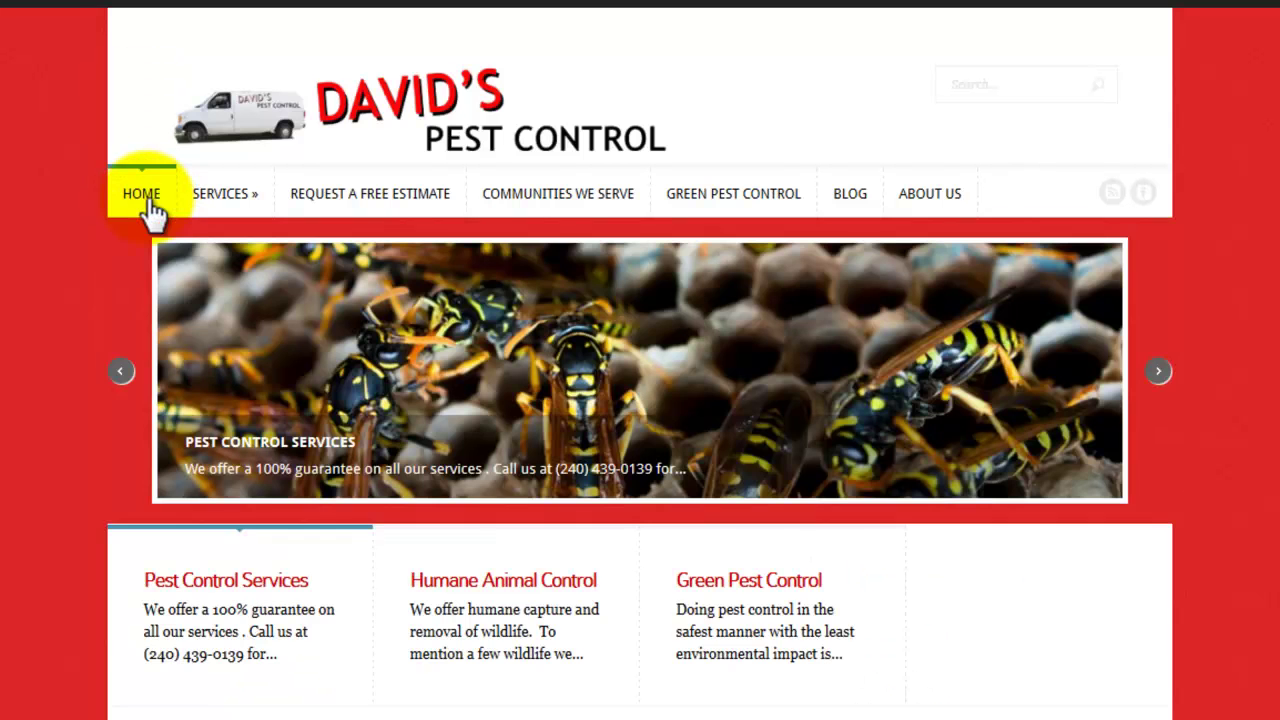
{"action": "scroll", "coordinate": [441, 531], "scroll_direction": "down", "scroll_amount": 12}
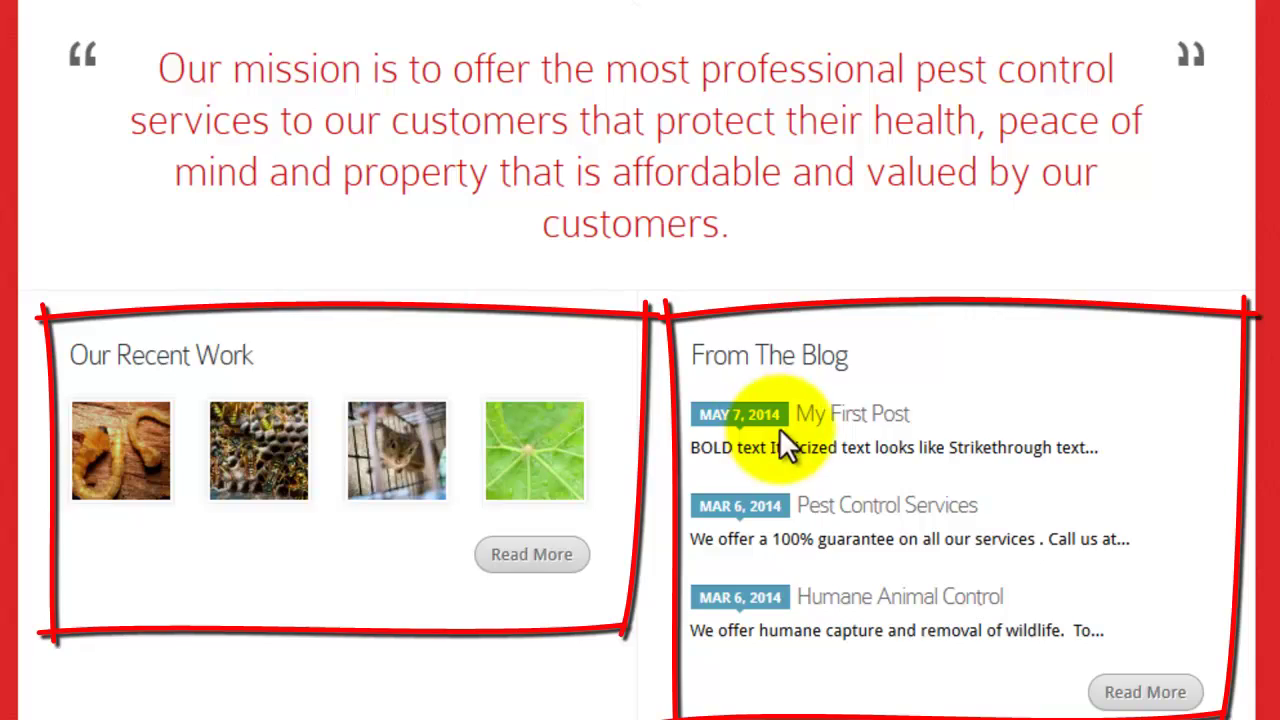
{"action": "scroll", "coordinate": [760, 412], "scroll_direction": "up", "scroll_amount": 12}
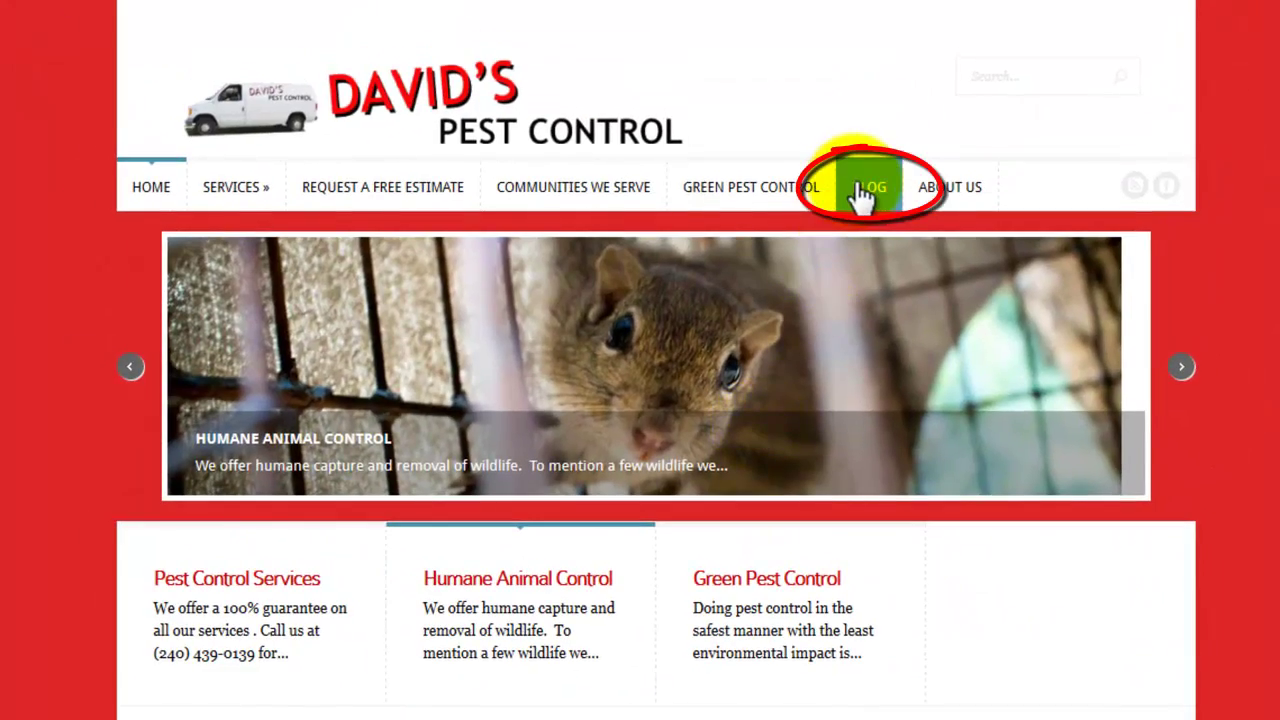
{"action": "left_click", "coordinate": [860, 190]}
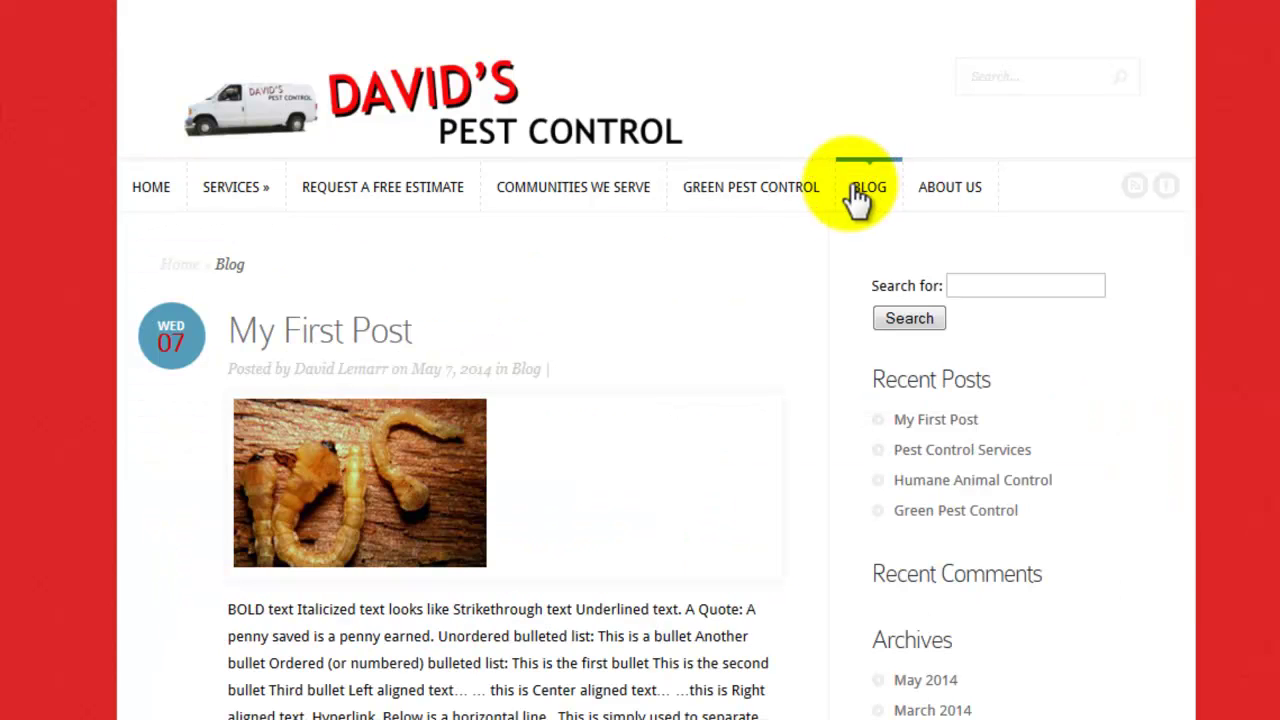